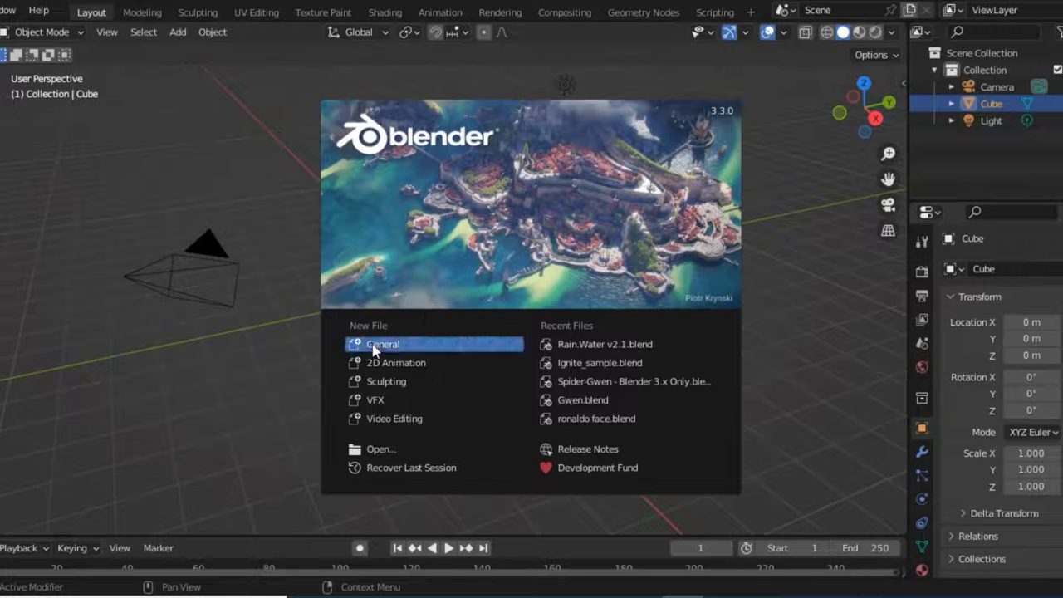
# Start a general scene and delete the default cube, camera and light
pyautogui.click(262, 349)
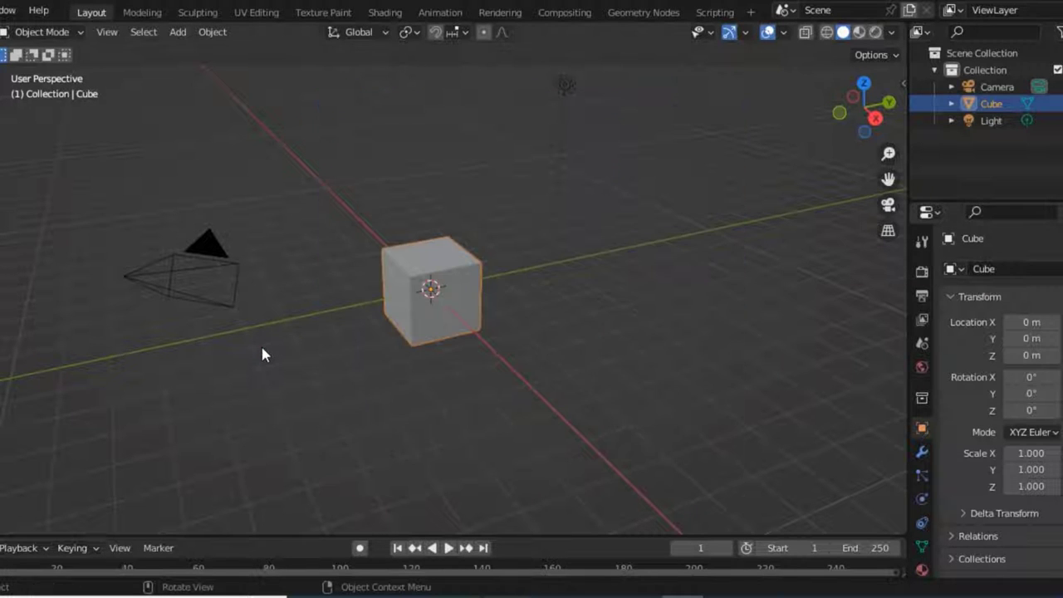
pyautogui.press('a')
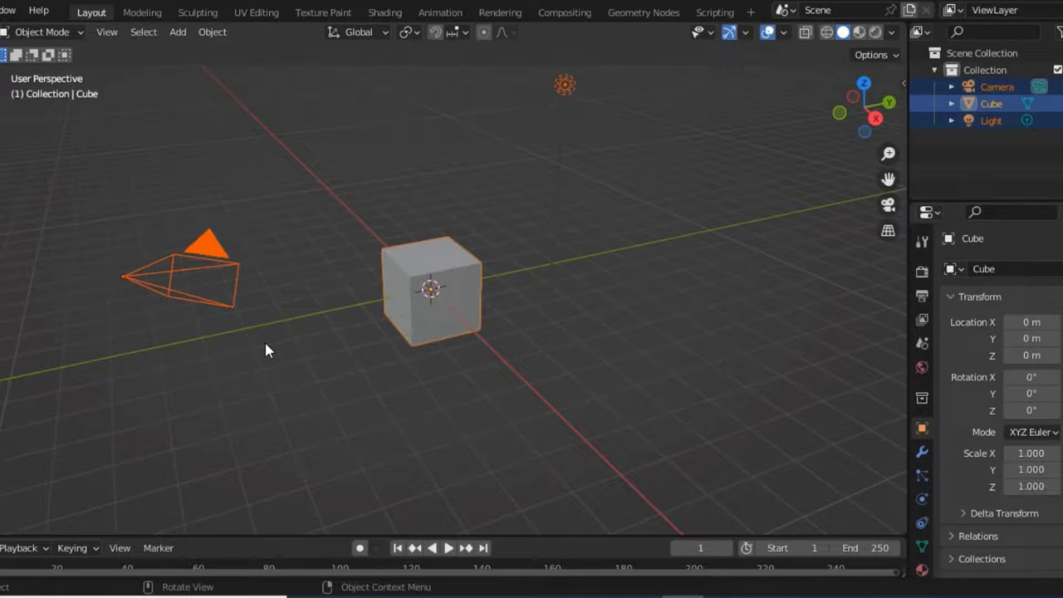
pyautogui.press('Delete')
# Create a new FaceBuilder head from the sidebar and orbit to view it from the front
pyautogui.press('n')
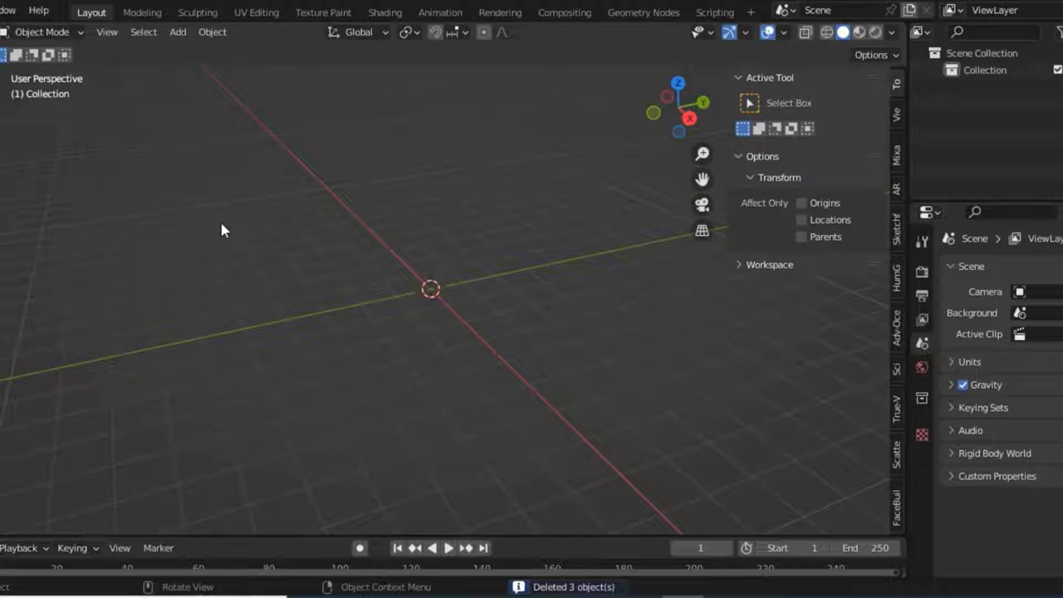
pyautogui.click(894, 503)
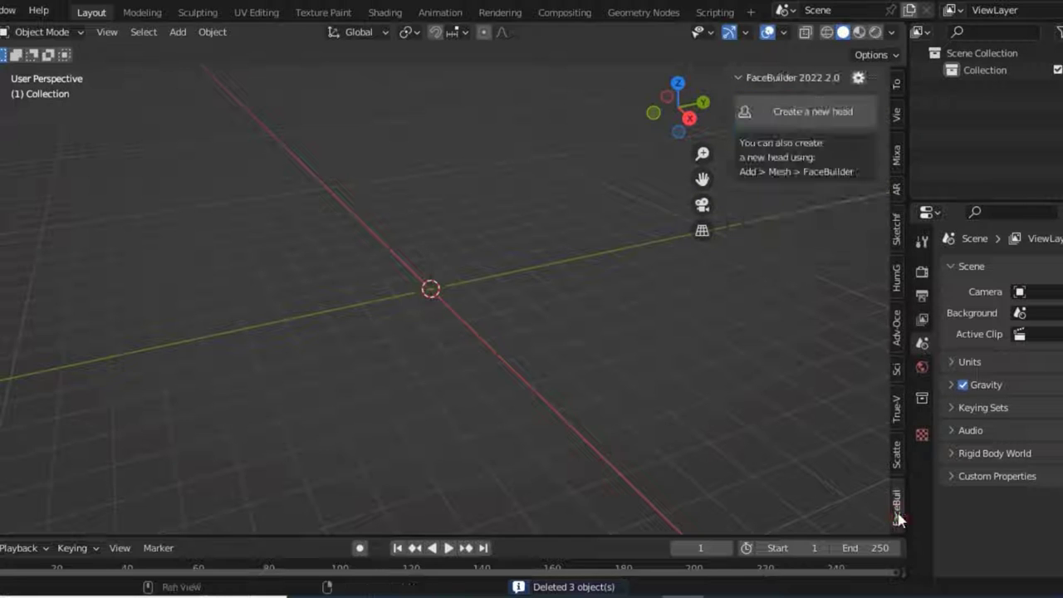
pyautogui.click(801, 130)
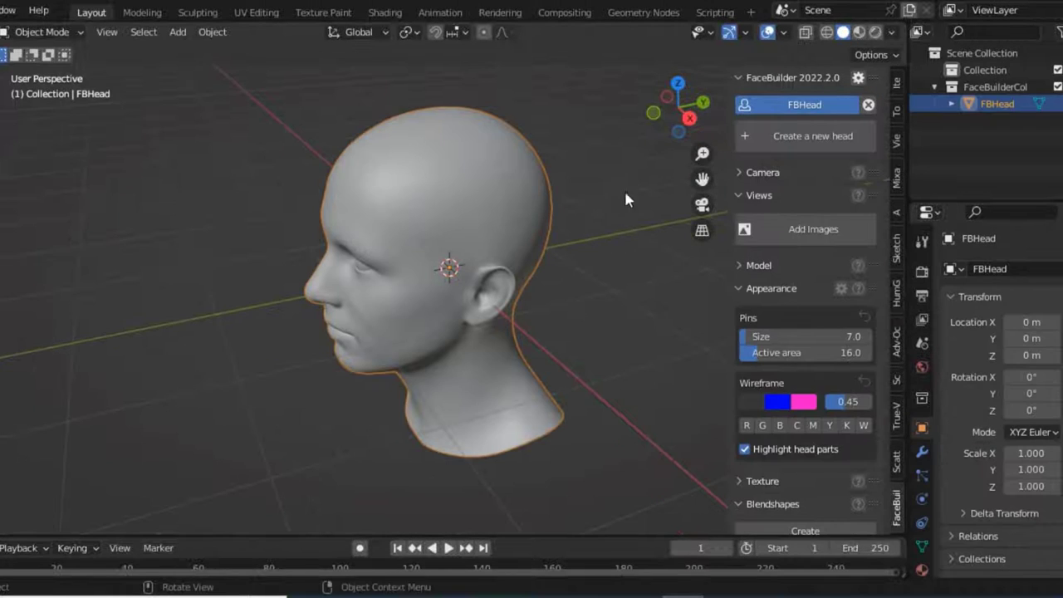
pyautogui.moveTo(685, 124); pyautogui.dragTo(731, 117)
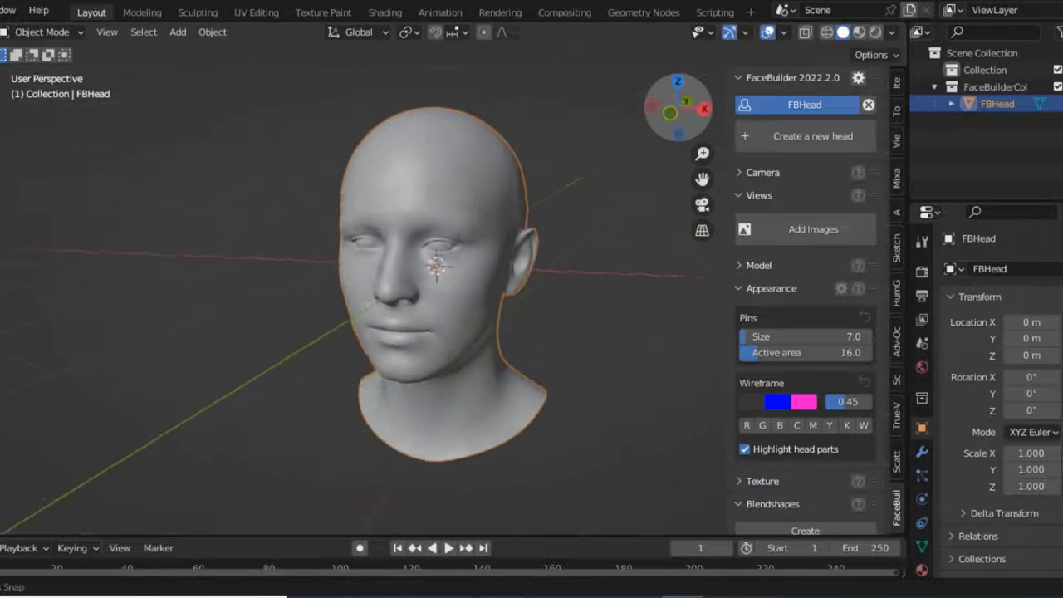
pyautogui.click(803, 233)
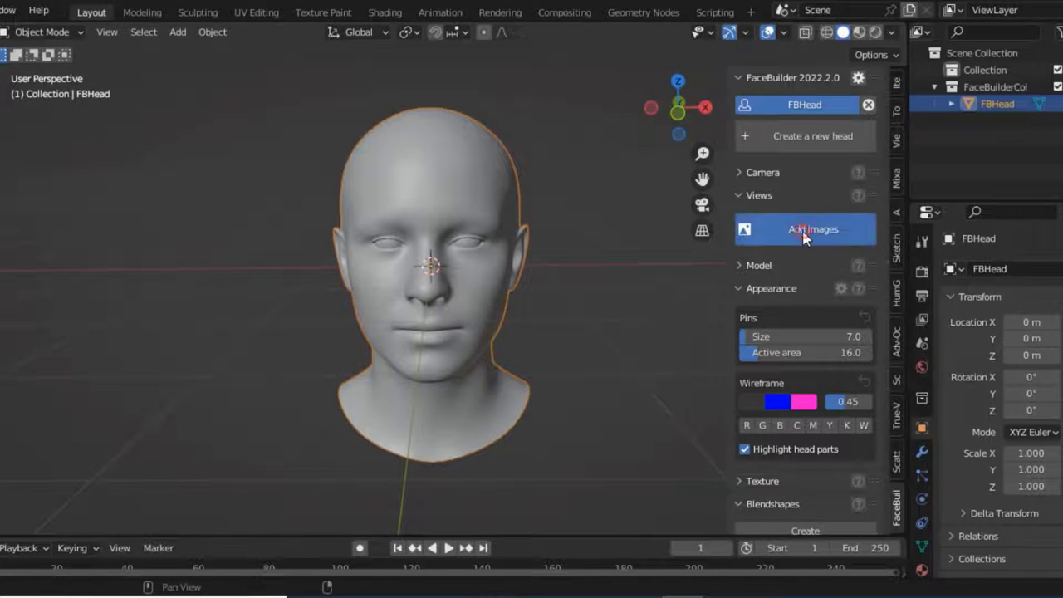
# Load front.jpg from the Desktop as the head's first reference view
pyautogui.click(178, 235)
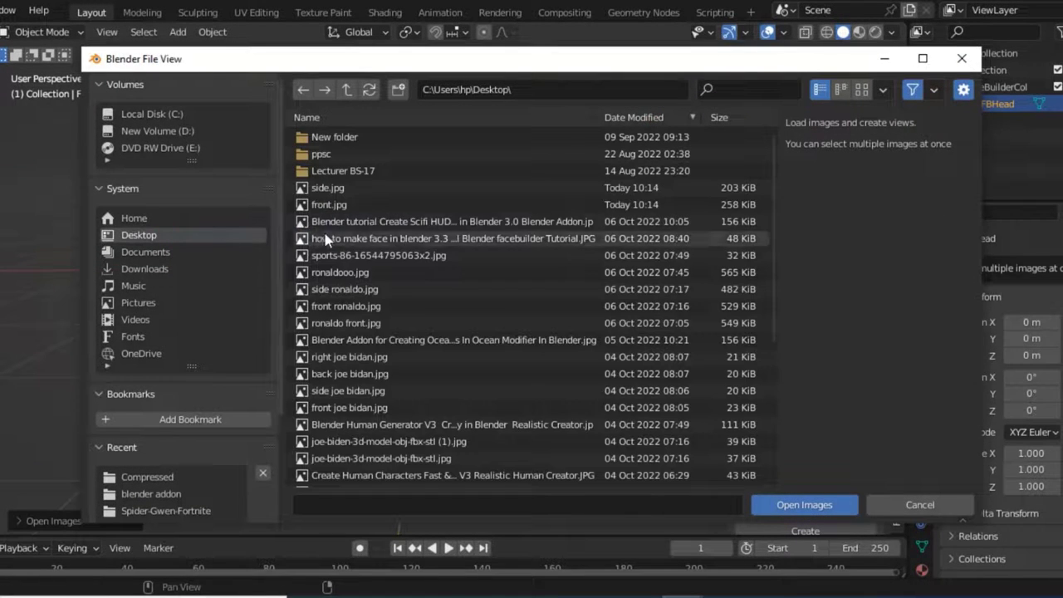
pyautogui.click(351, 208)
pyautogui.click(804, 504)
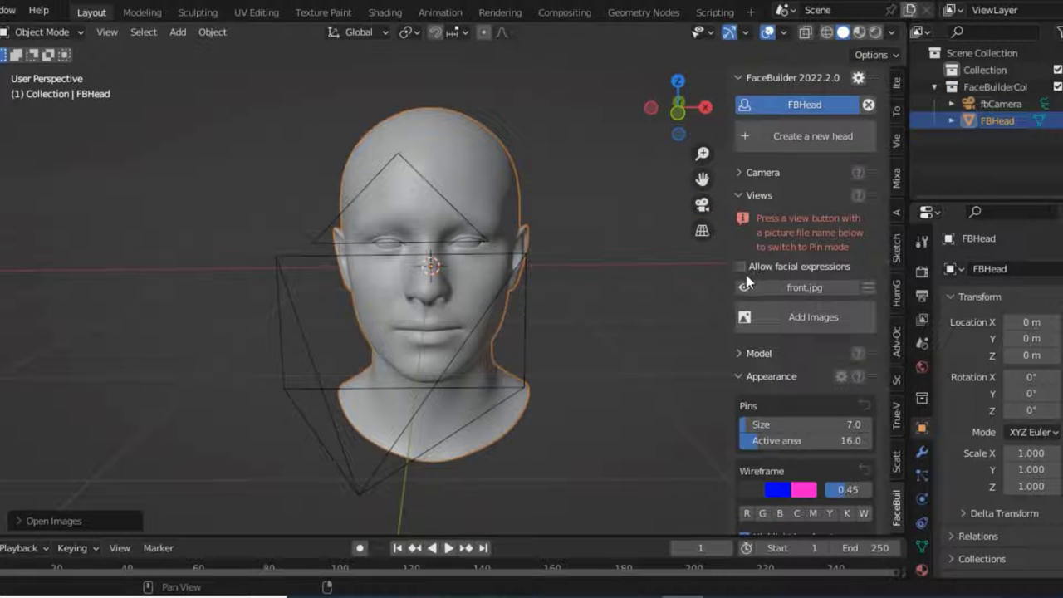
# Add side.jpg from the Desktop as a second reference view
pyautogui.click(766, 324)
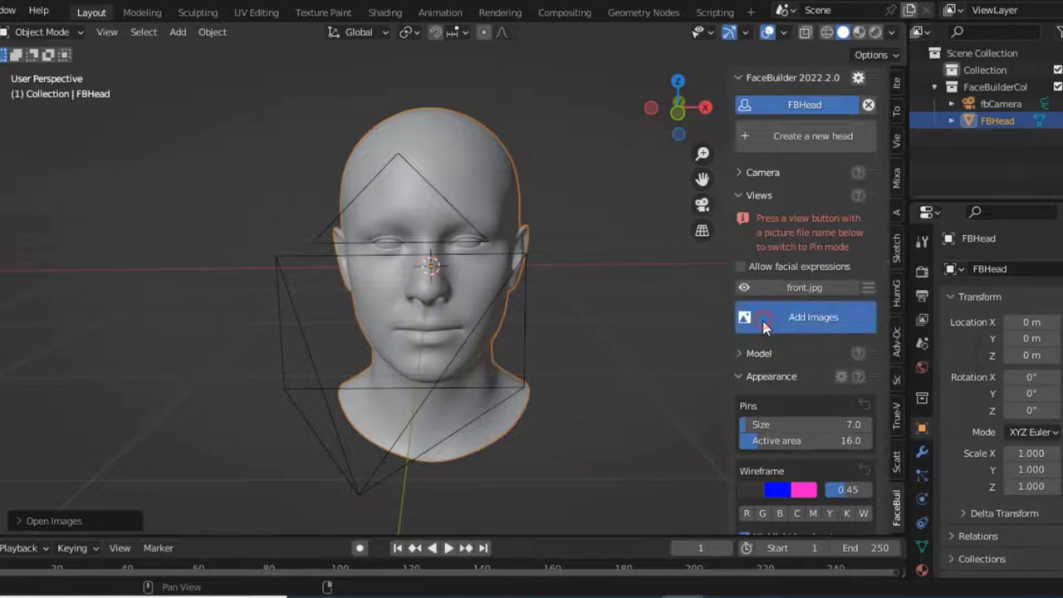
pyautogui.click(140, 235)
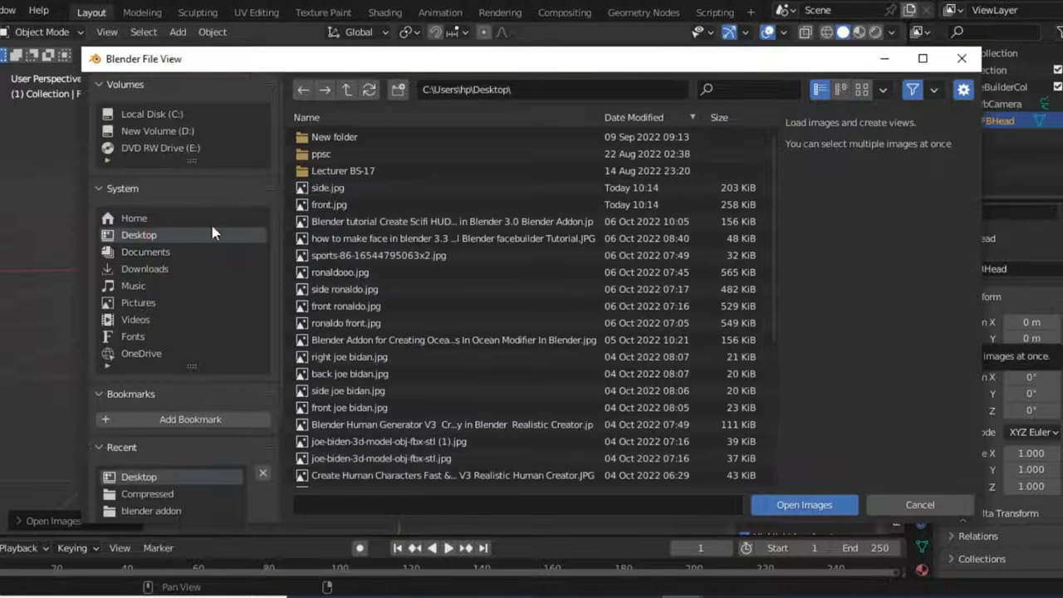
pyautogui.click(344, 189)
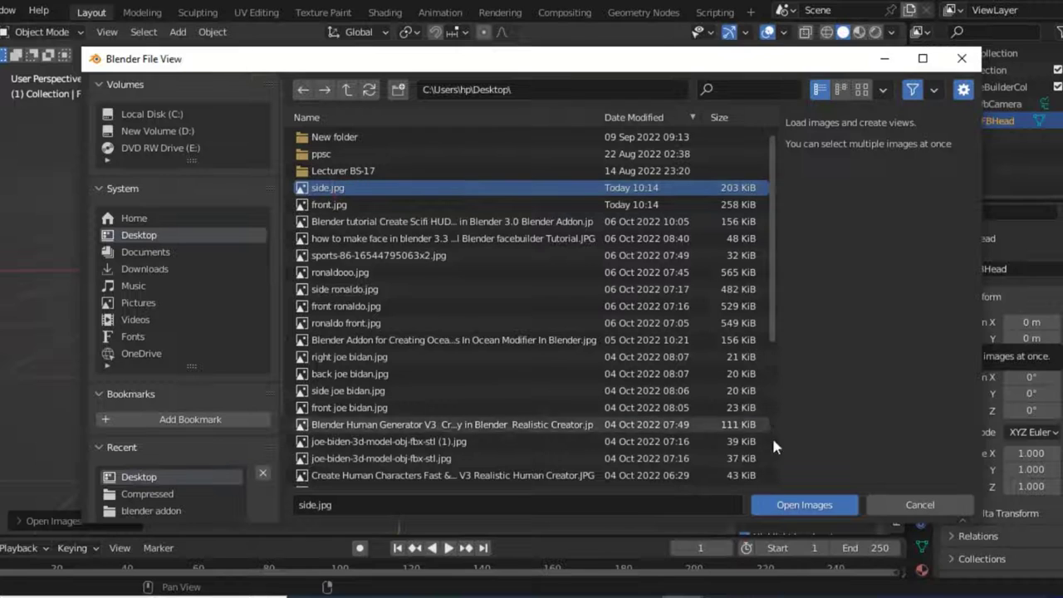
pyautogui.click(785, 505)
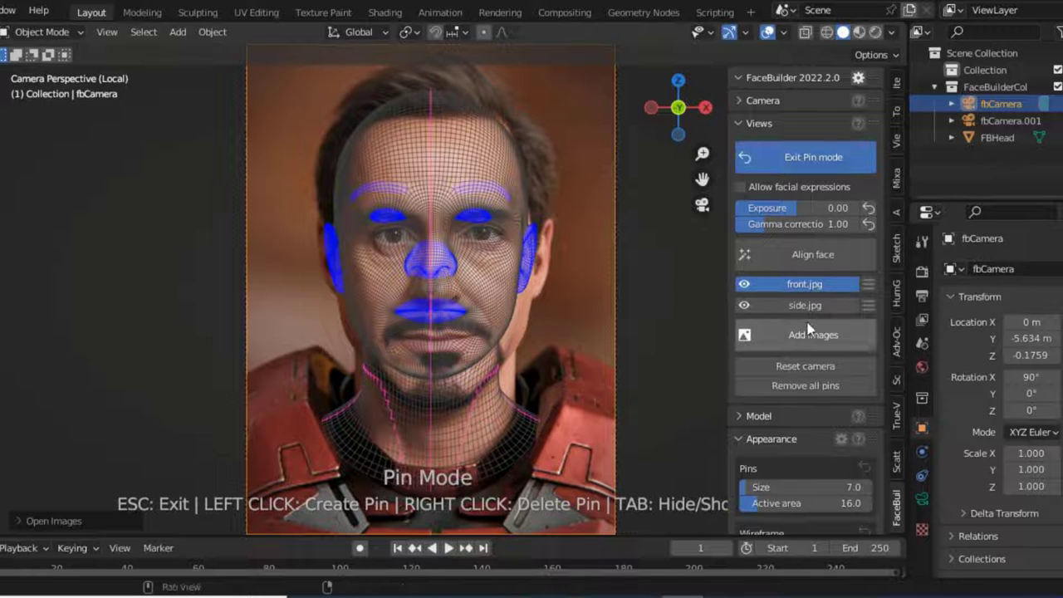
# Auto-align the head mesh to the face in front.jpg and zoom in on the pinned face
pyautogui.click(791, 256)
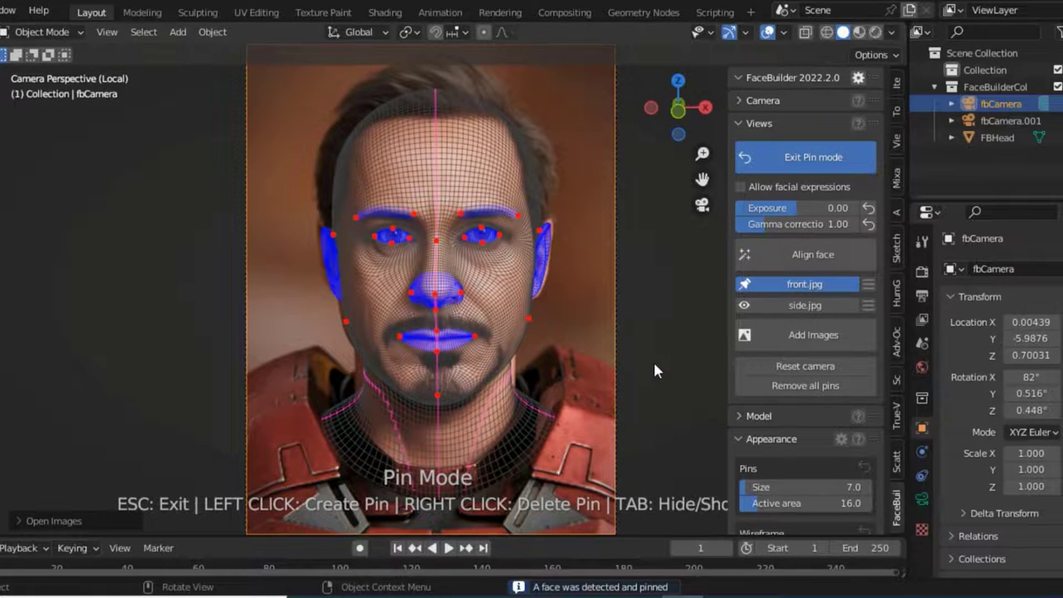
pyautogui.scroll(2, 653, 359)
pyautogui.scroll(3, 653, 360)
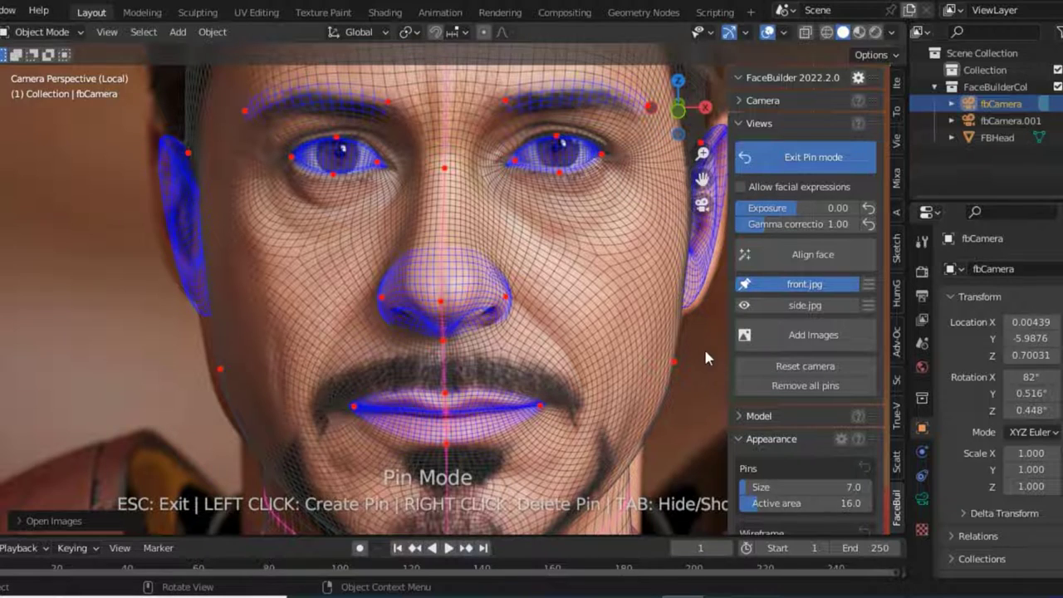
pyautogui.scroll(-2, 703, 346)
pyautogui.moveTo(702, 179); pyautogui.dragTo(458, 303)
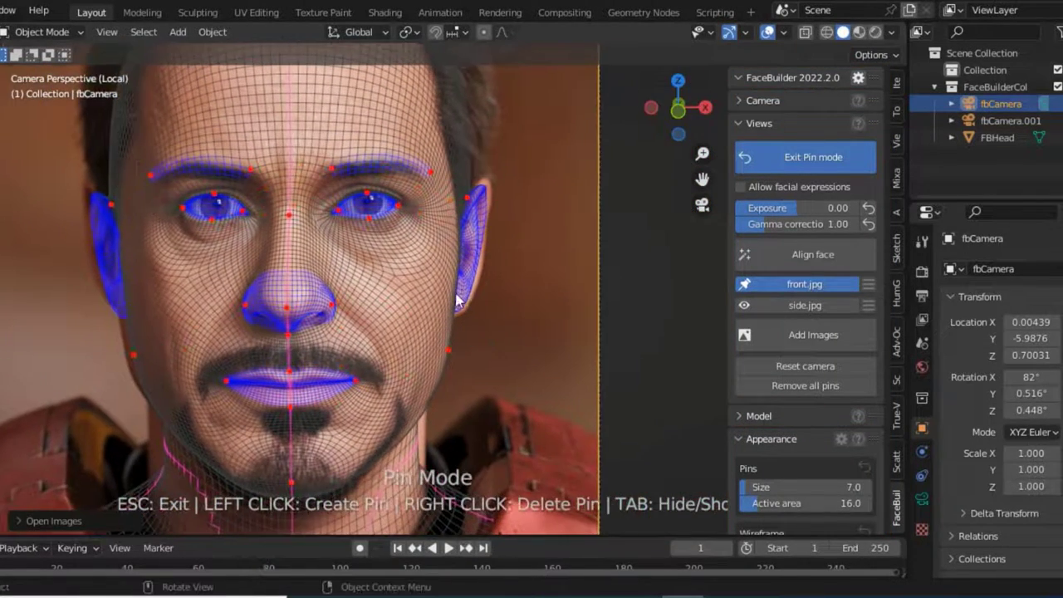
pyautogui.scroll(3, 540, 257)
pyautogui.scroll(2, 629, 256)
# Pin the mesh to the ear in front.jpg at the earlobe, outline, front edge and tip
pyautogui.moveTo(702, 179)
pyautogui.mouseDown()
pyautogui.moveTo(562, 213)
pyautogui.moveTo(392, 407)
pyautogui.mouseUp()
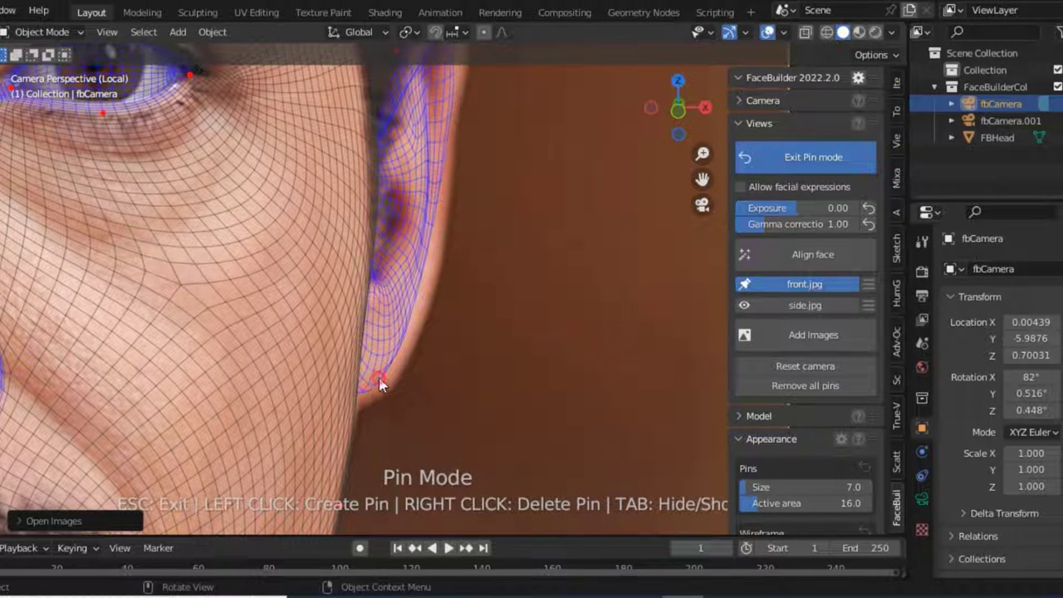
pyautogui.moveTo(379, 384); pyautogui.dragTo(386, 395)
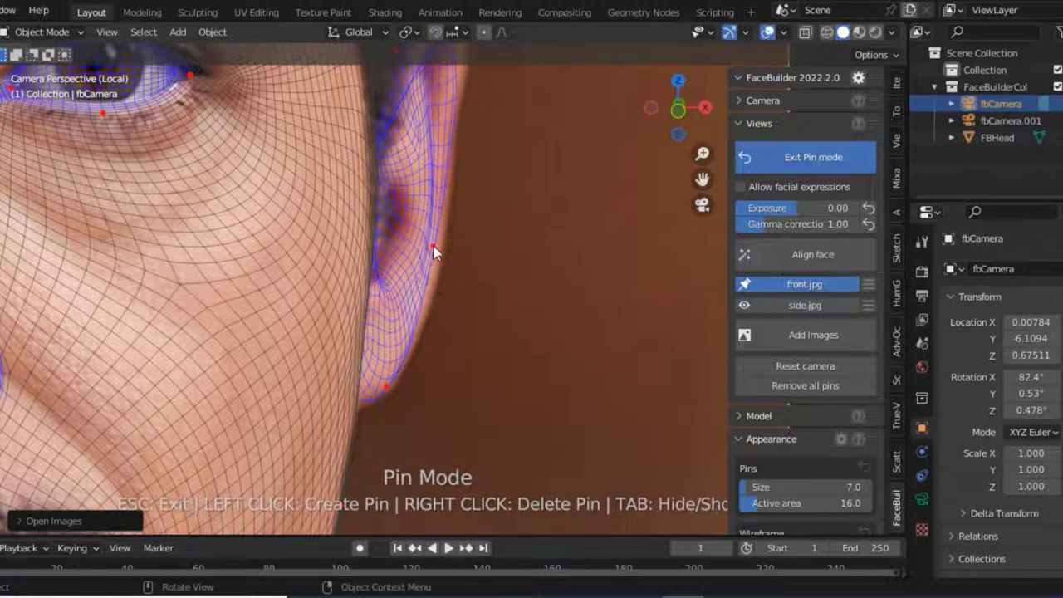
pyautogui.moveTo(433, 246); pyautogui.dragTo(444, 248)
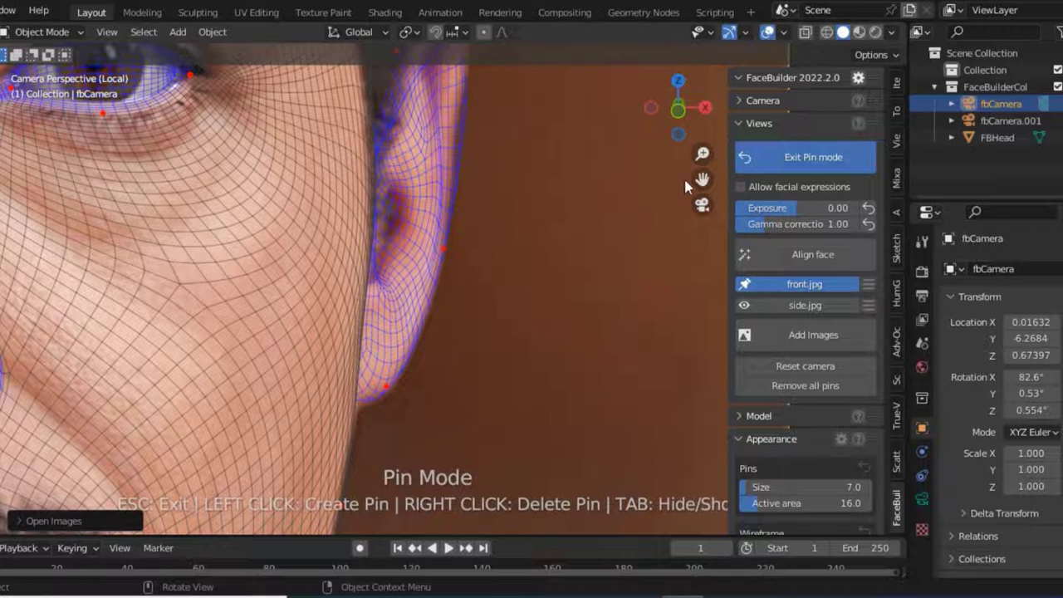
pyautogui.moveTo(700, 184); pyautogui.dragTo(692, 318)
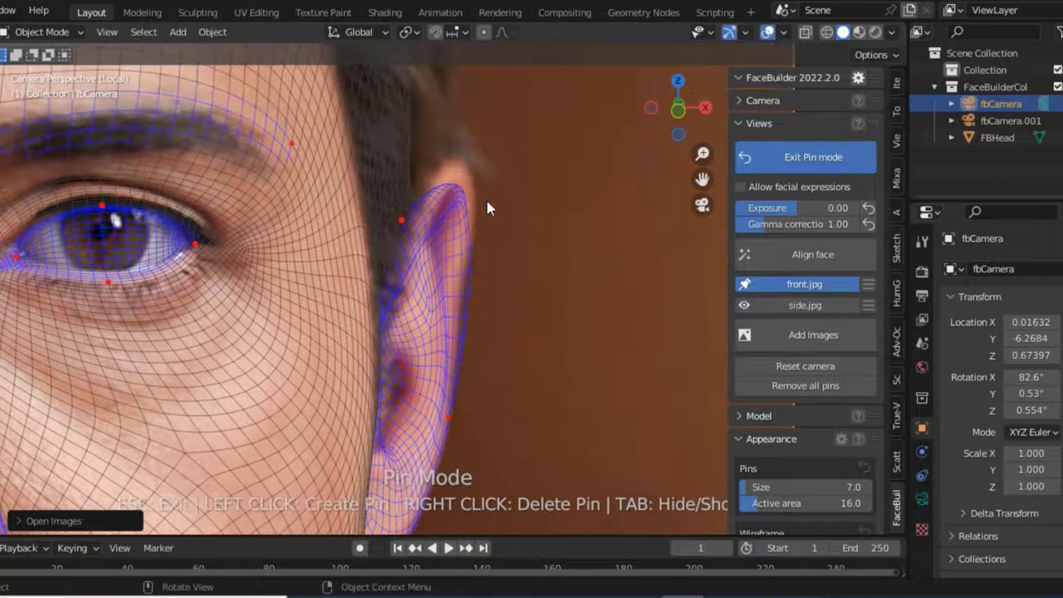
pyautogui.moveTo(460, 196); pyautogui.dragTo(467, 172)
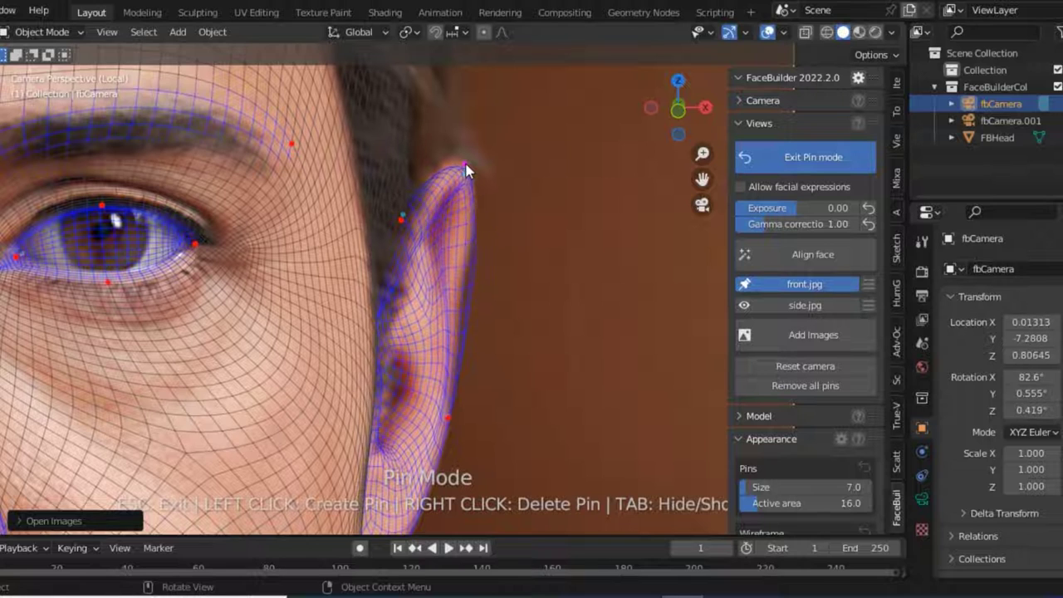
pyautogui.moveTo(466, 172)
pyautogui.mouseDown()
pyautogui.moveTo(465, 162)
pyautogui.moveTo(407, 193)
pyautogui.mouseUp()
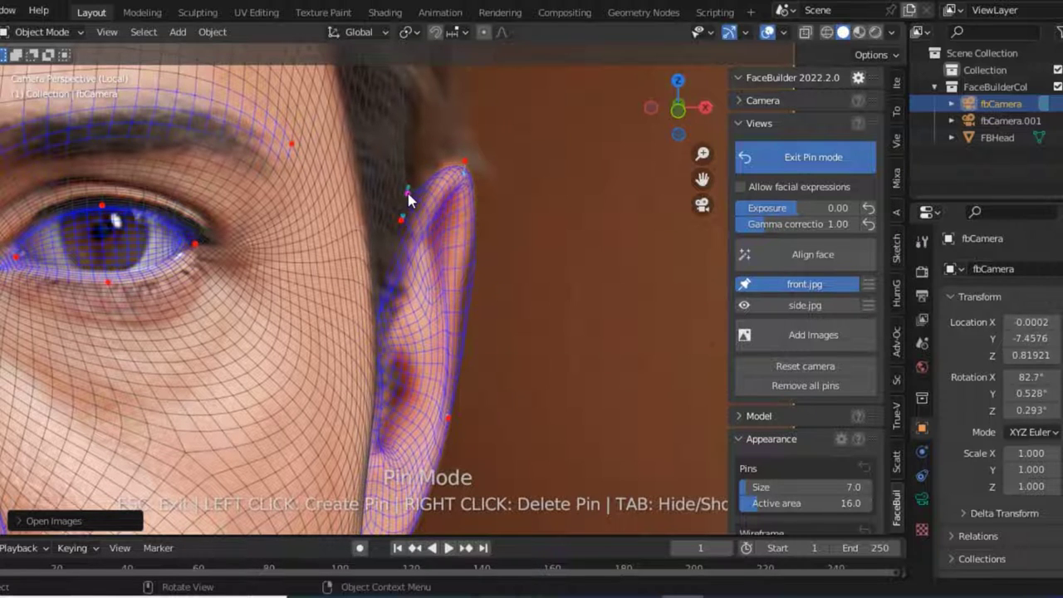
pyautogui.click(406, 214)
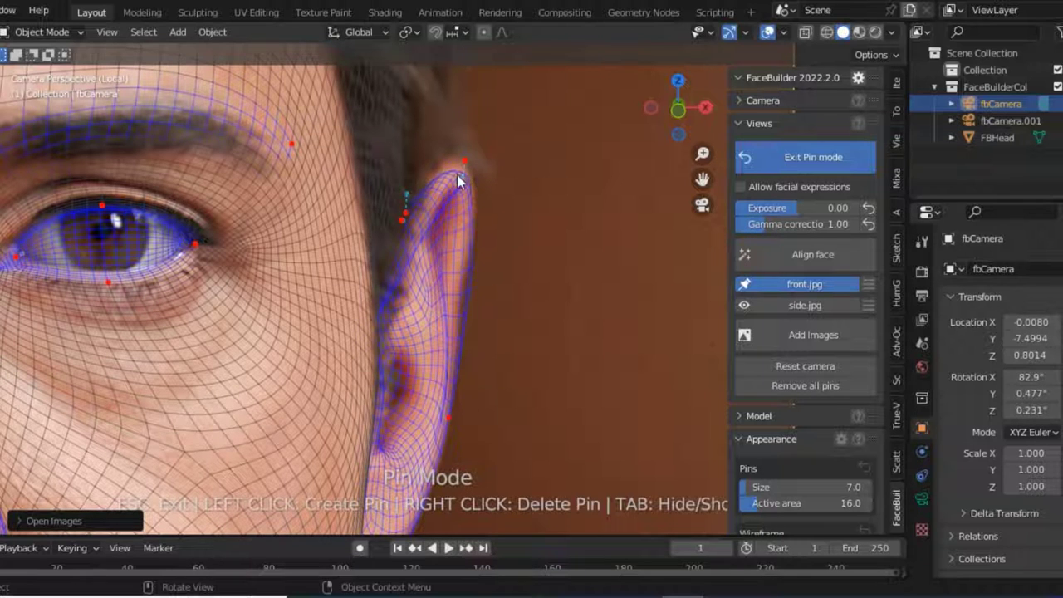
pyautogui.moveTo(457, 176); pyautogui.dragTo(458, 161)
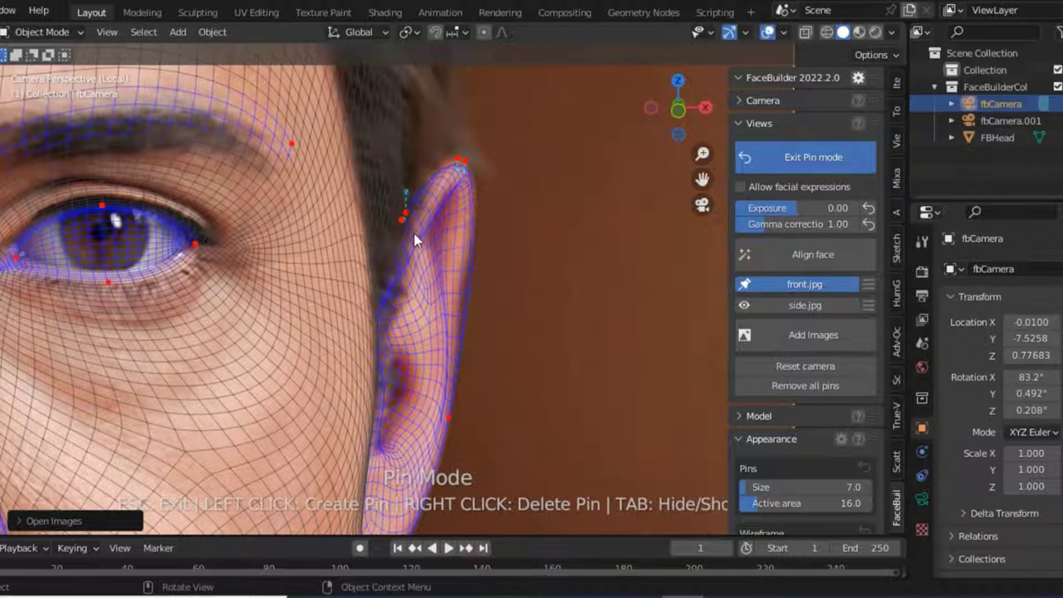
pyautogui.scroll(-2, 388, 284)
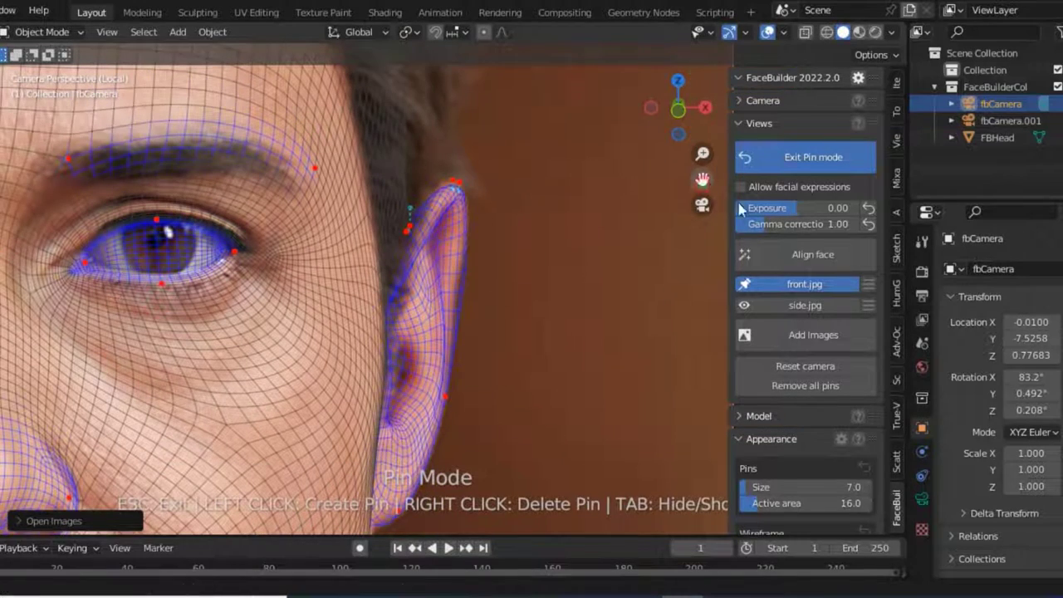
pyautogui.moveTo(702, 178); pyautogui.dragTo(882, 237)
pyautogui.scroll(2, 426, 259)
# Match the inner and outer eye-corner pins to the eyes in front.jpg
pyautogui.scroll(2, 426, 259)
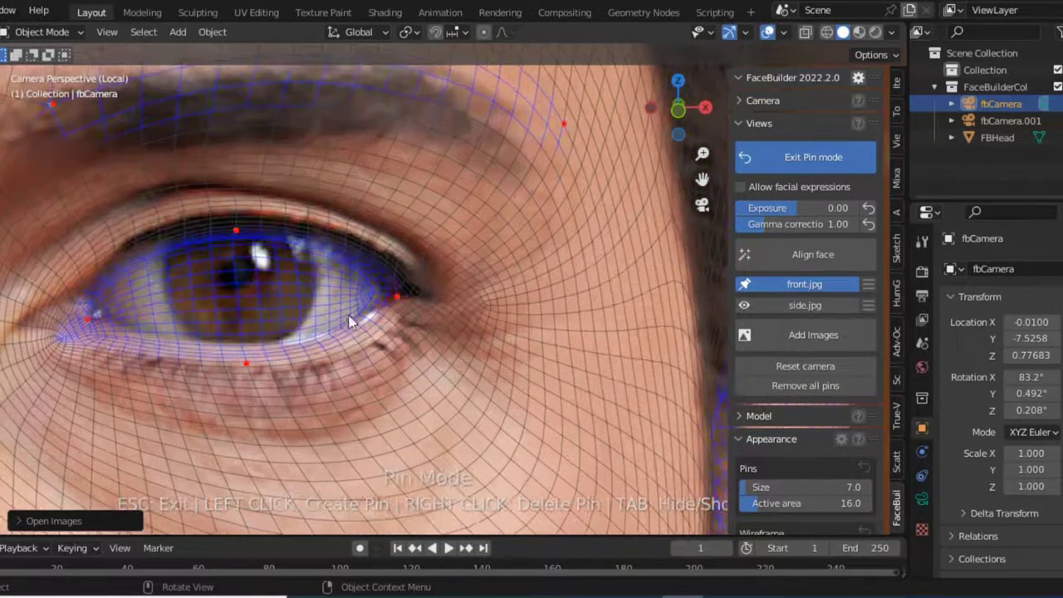
pyautogui.moveTo(66, 330)
pyautogui.mouseDown()
pyautogui.moveTo(58, 301)
pyautogui.moveTo(5, 273)
pyautogui.mouseUp()
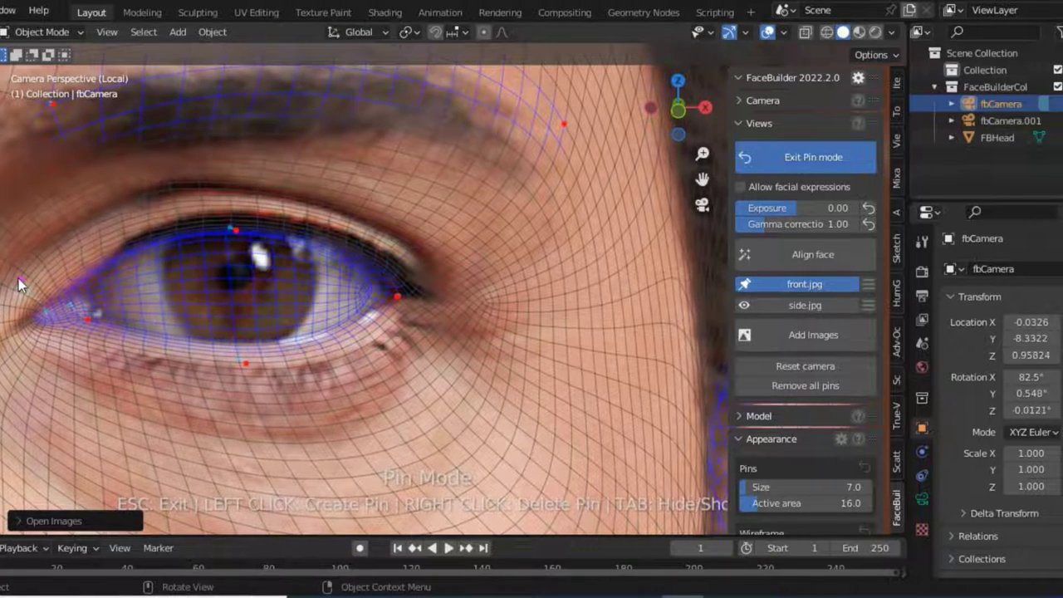
pyautogui.scroll(-4, 208, 244)
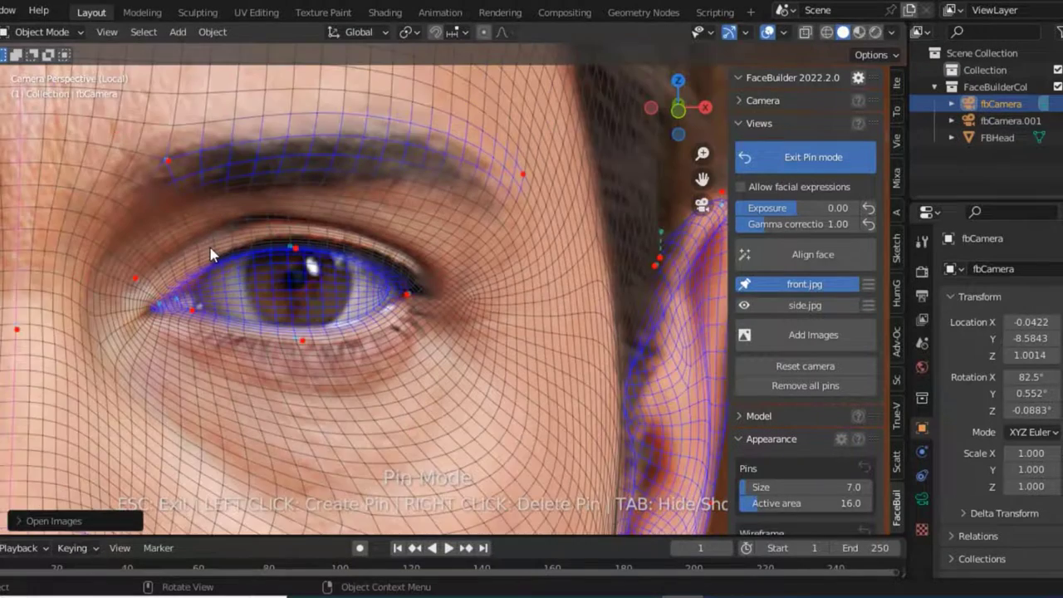
pyautogui.scroll(1, 199, 224)
pyautogui.scroll(-3, 262, 264)
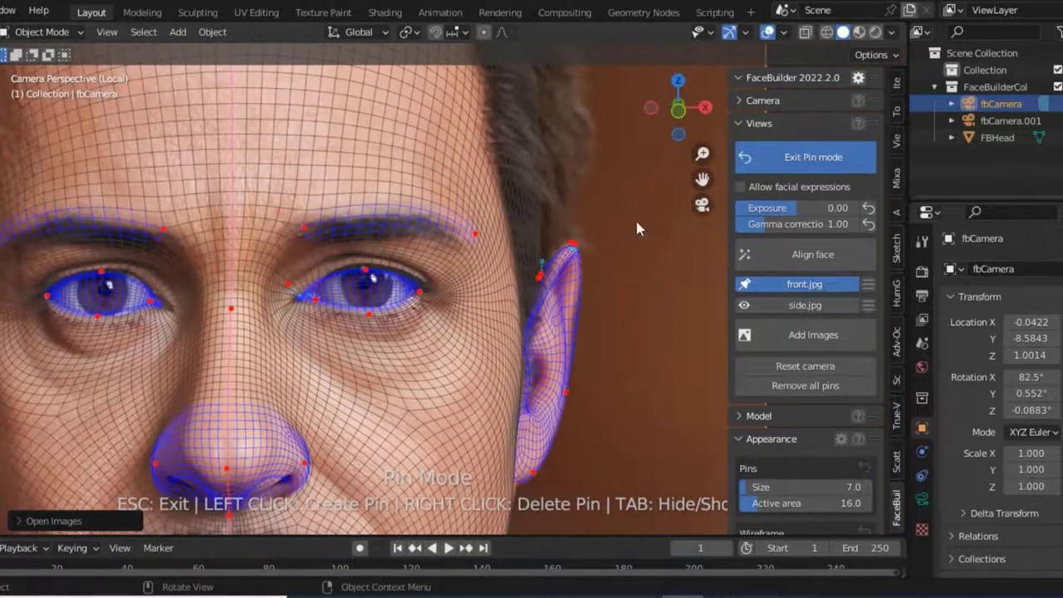
pyautogui.moveTo(702, 179); pyautogui.dragTo(781, 164)
pyautogui.scroll(3, 171, 279)
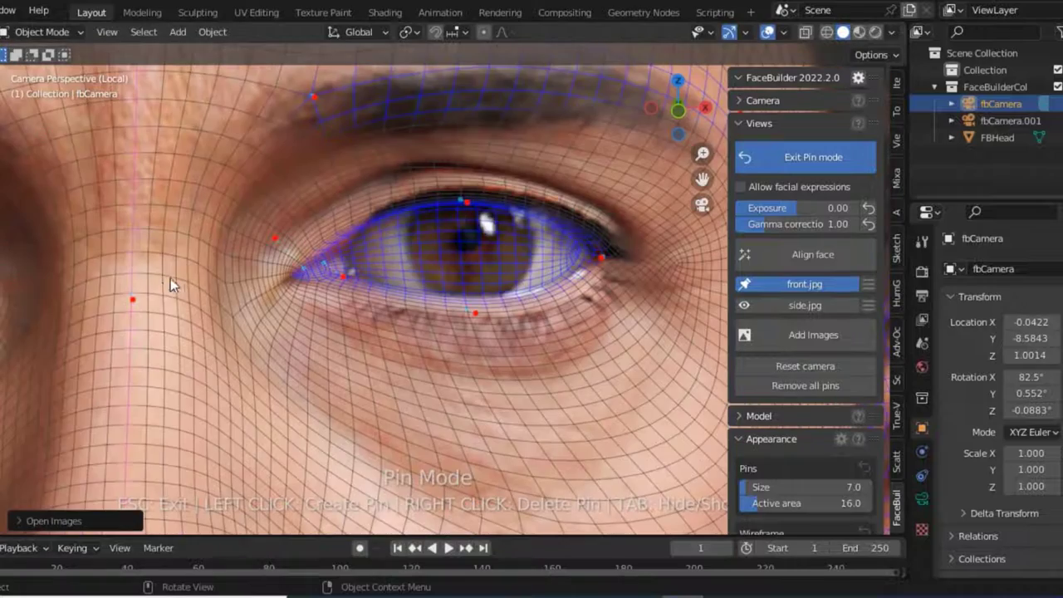
pyautogui.scroll(-6, 657, 249)
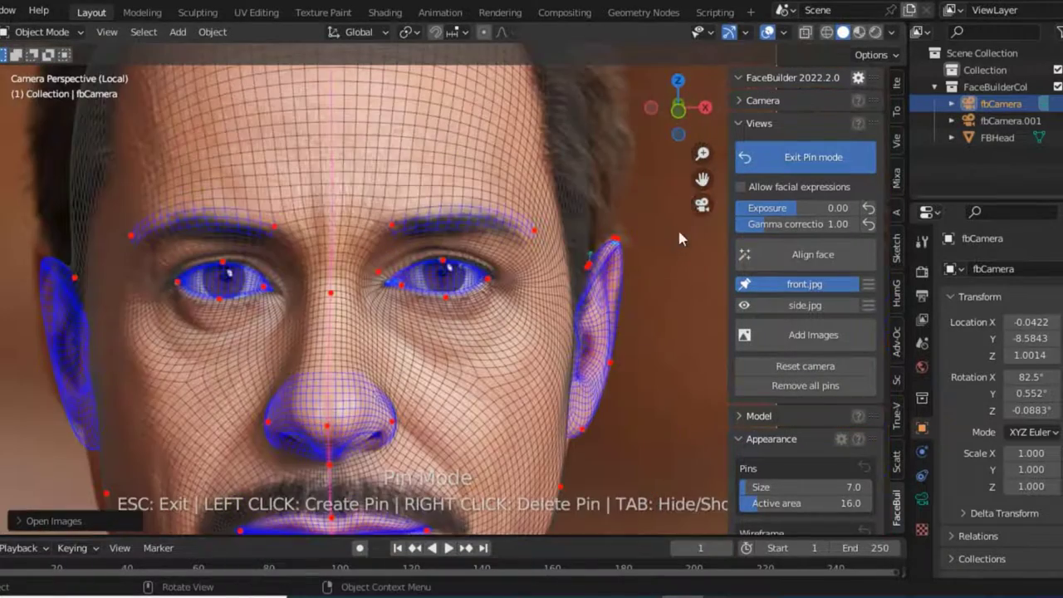
pyautogui.moveTo(702, 178); pyautogui.dragTo(911, 173)
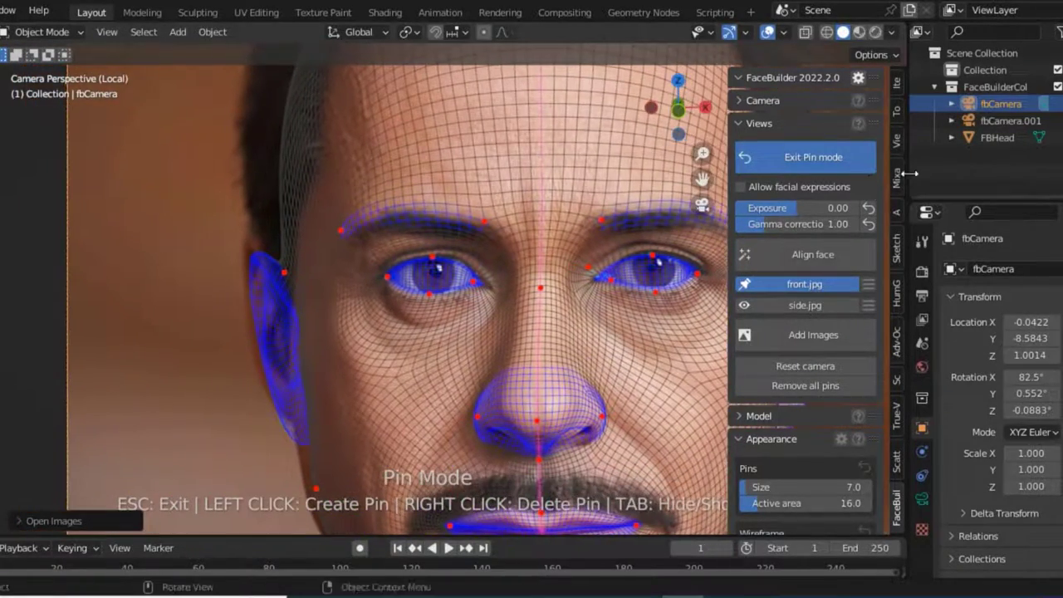
pyautogui.scroll(6, 482, 295)
pyautogui.scroll(1, 485, 291)
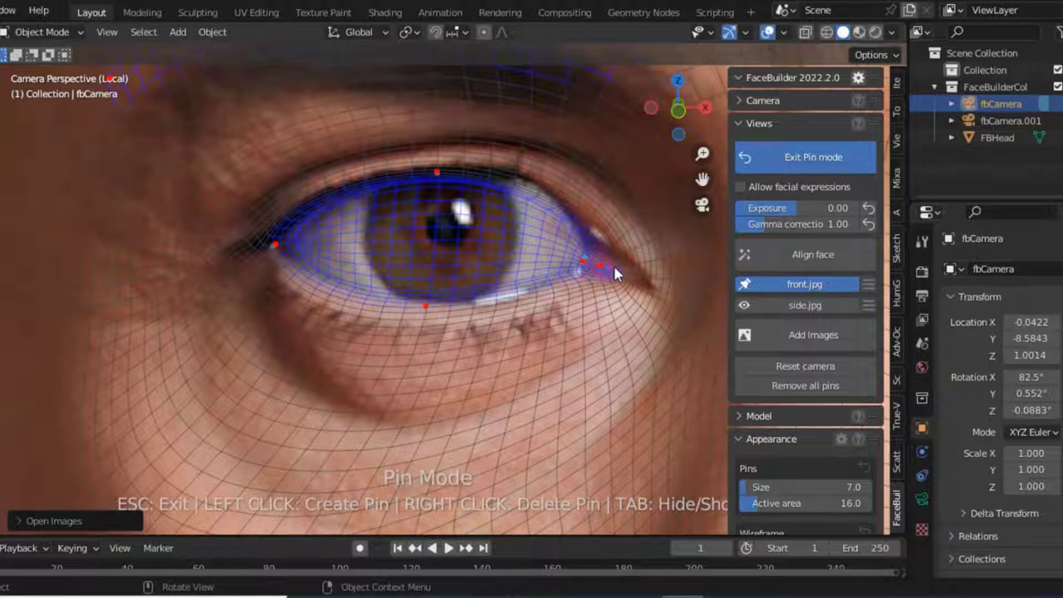
pyautogui.moveTo(602, 265); pyautogui.dragTo(647, 284)
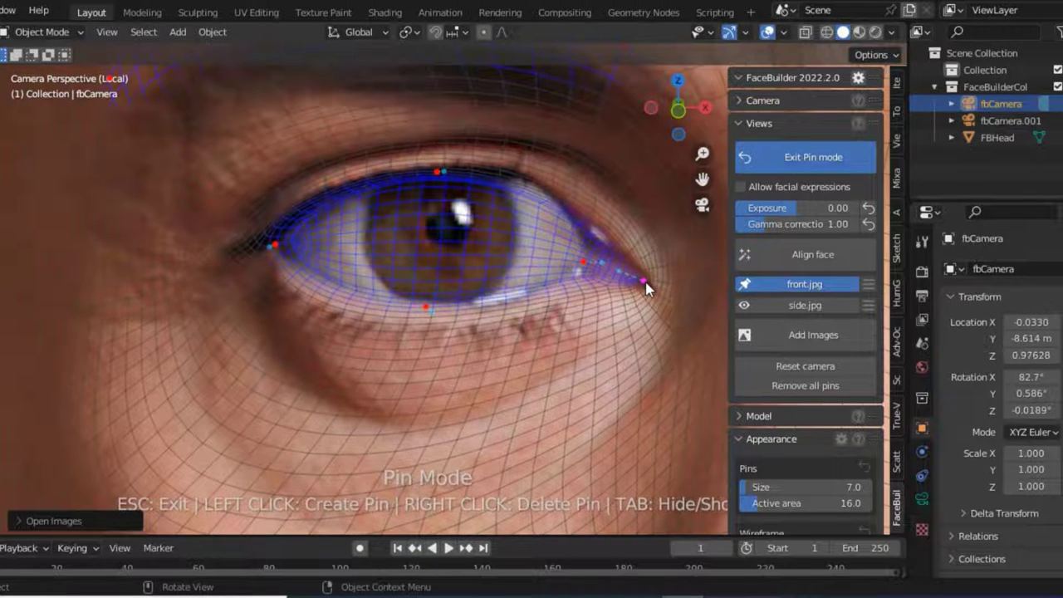
pyautogui.scroll(-3, 496, 294)
pyautogui.scroll(-2, 268, 348)
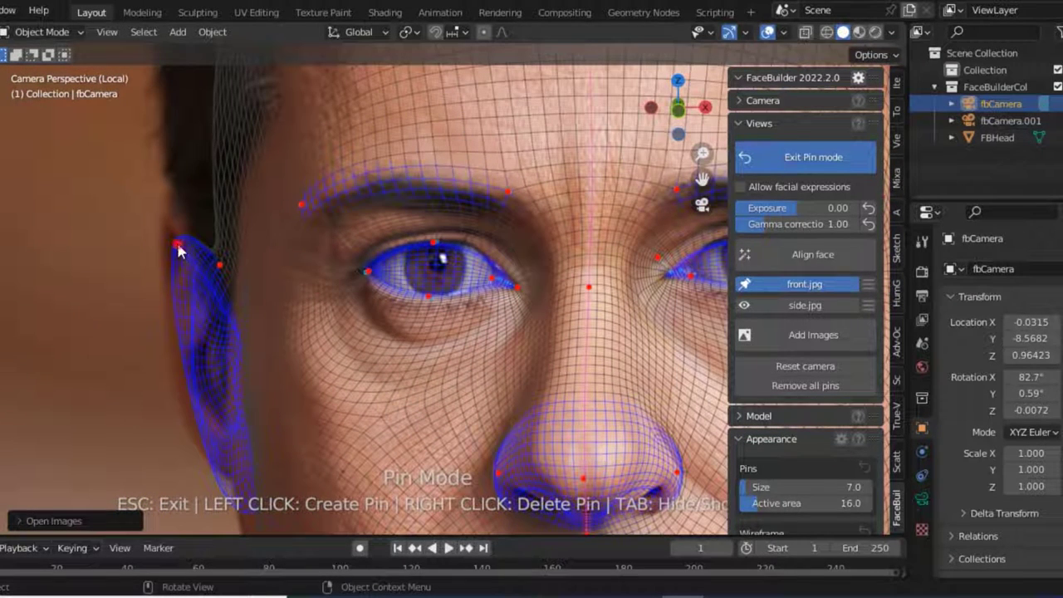
# Pull the ear-top and earlobe pins onto the photo's ear outline
pyautogui.moveTo(178, 246)
pyautogui.mouseDown()
pyautogui.moveTo(163, 198)
pyautogui.moveTo(147, 194)
pyautogui.mouseUp()
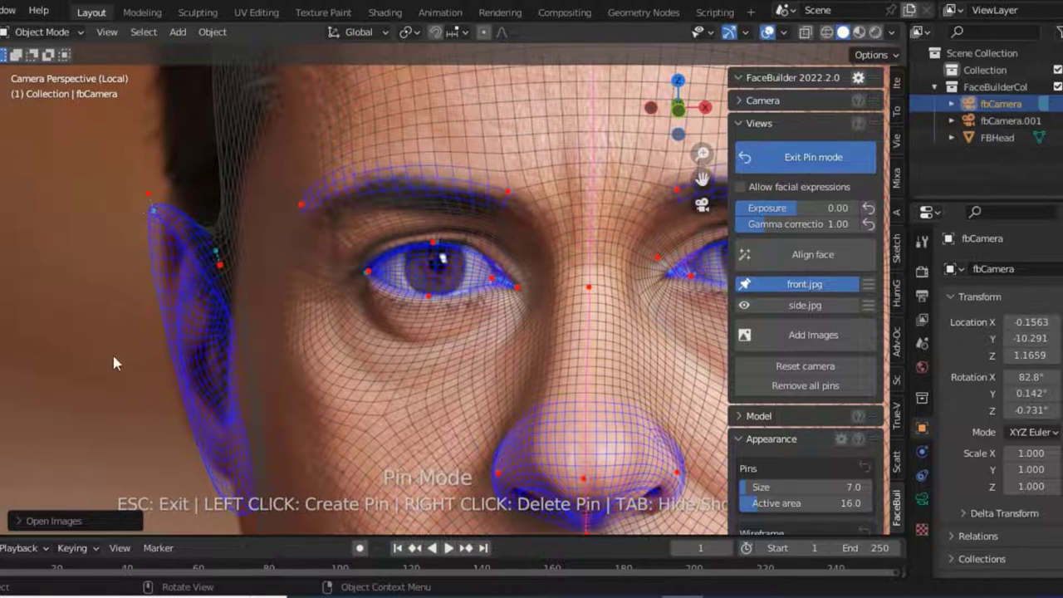
pyautogui.scroll(-2, 208, 465)
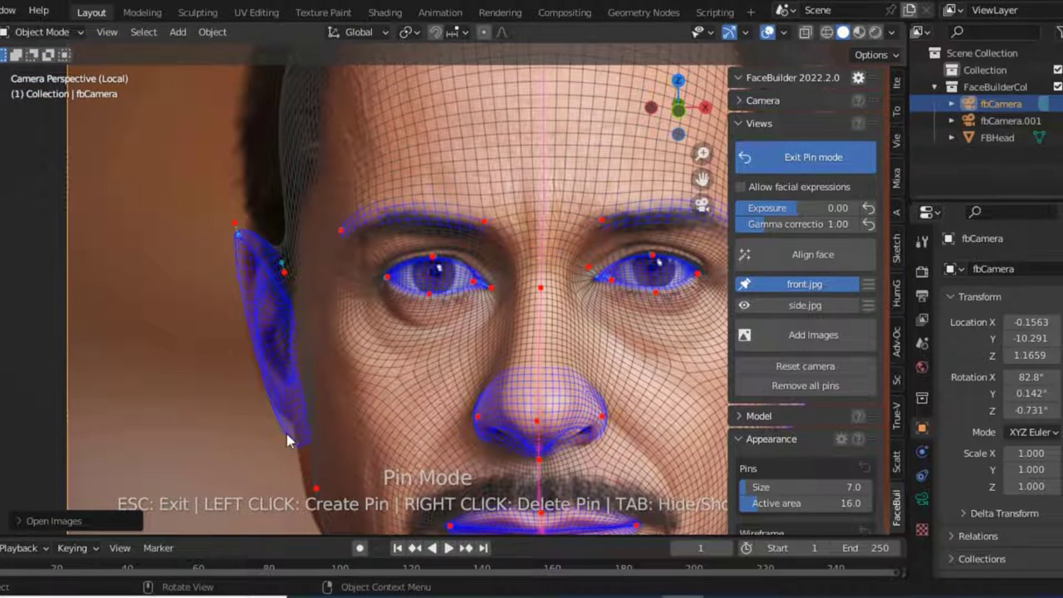
pyautogui.moveTo(307, 448); pyautogui.dragTo(285, 421)
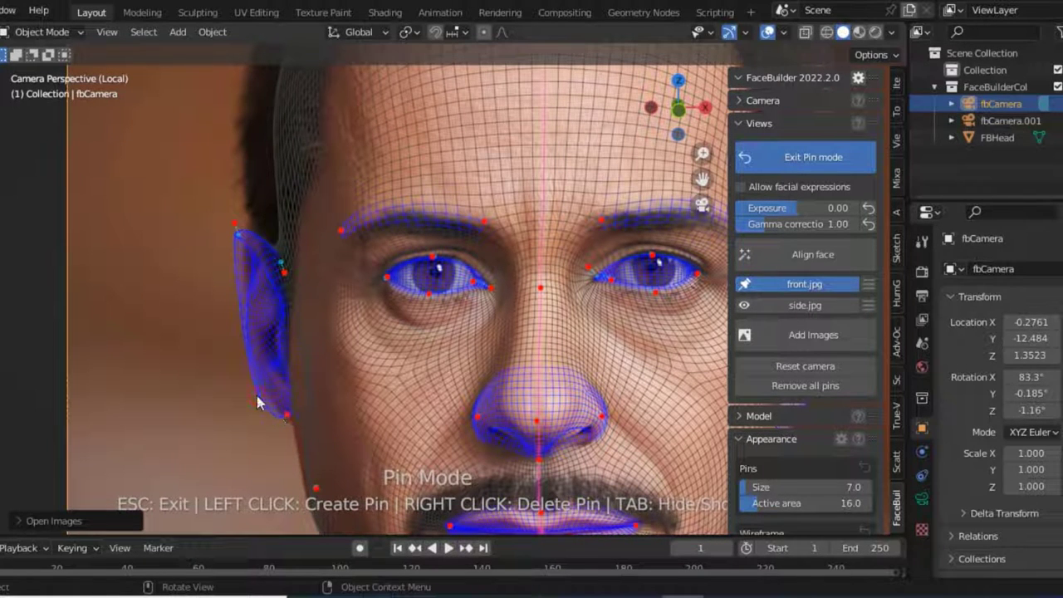
pyautogui.moveTo(262, 402); pyautogui.dragTo(267, 395)
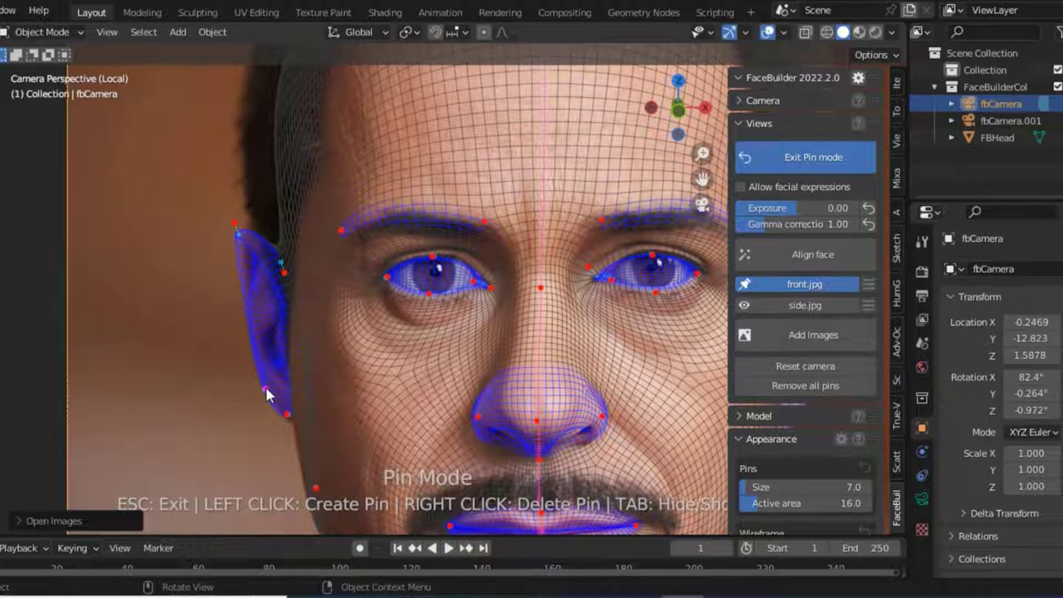
pyautogui.scroll(-2, 291, 427)
pyautogui.scroll(-2, 292, 427)
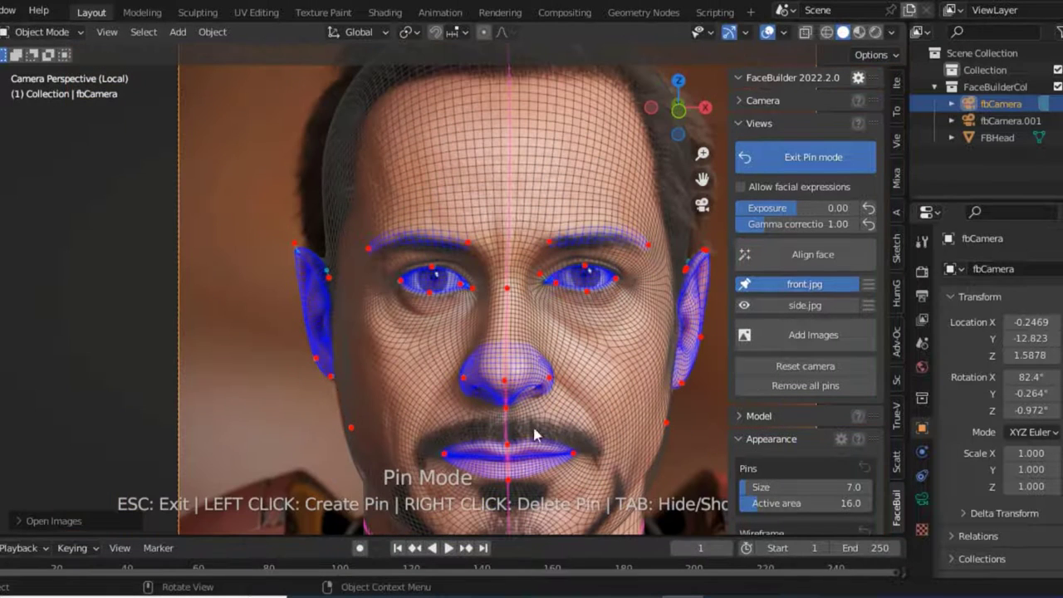
# Pin the mesh's jawline, cheek outline and neck to the lower face in front.jpg
pyautogui.moveTo(702, 178); pyautogui.dragTo(594, 124)
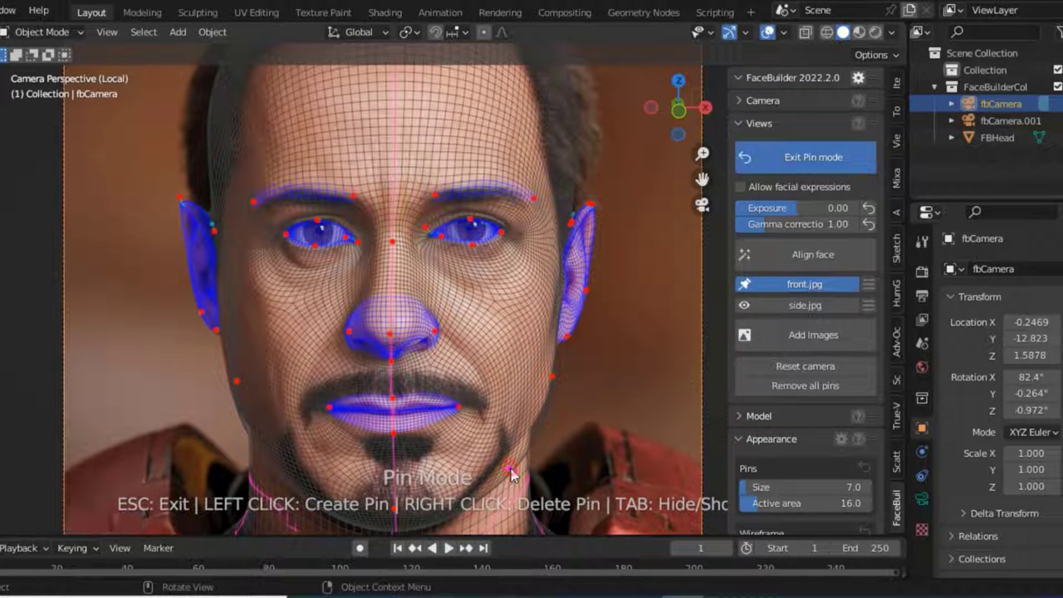
pyautogui.moveTo(510, 470); pyautogui.dragTo(504, 461)
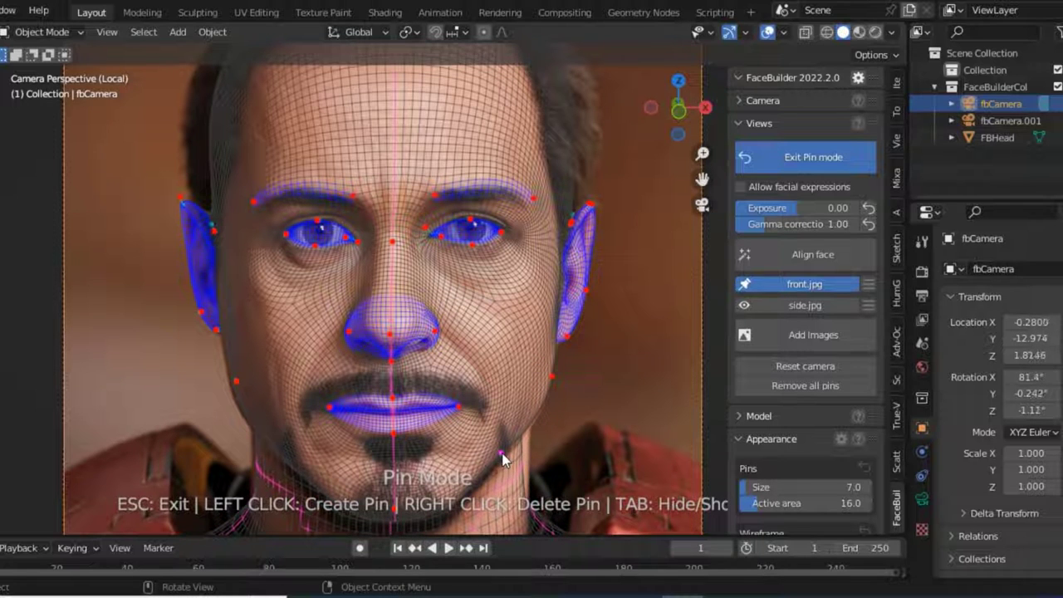
pyautogui.click(537, 418)
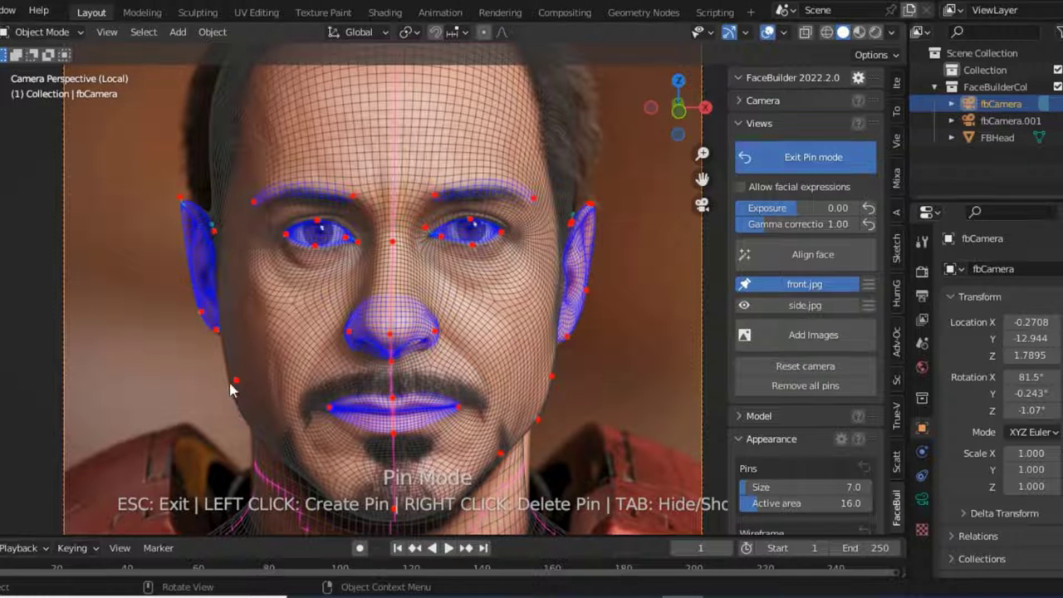
pyautogui.moveTo(231, 377); pyautogui.dragTo(228, 374)
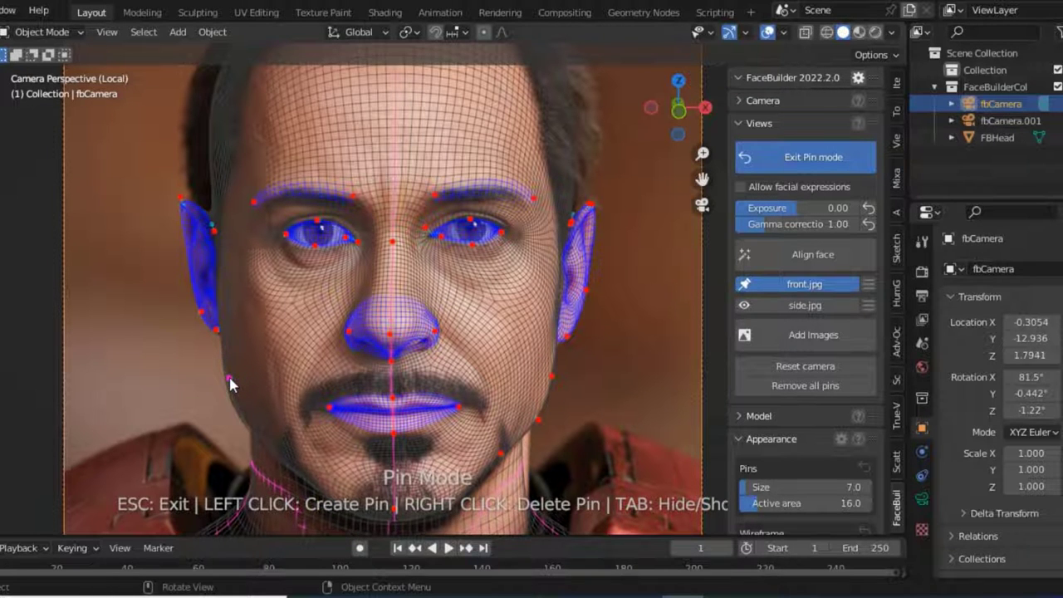
pyautogui.scroll(-2, 449, 445)
pyautogui.scroll(-1, 449, 445)
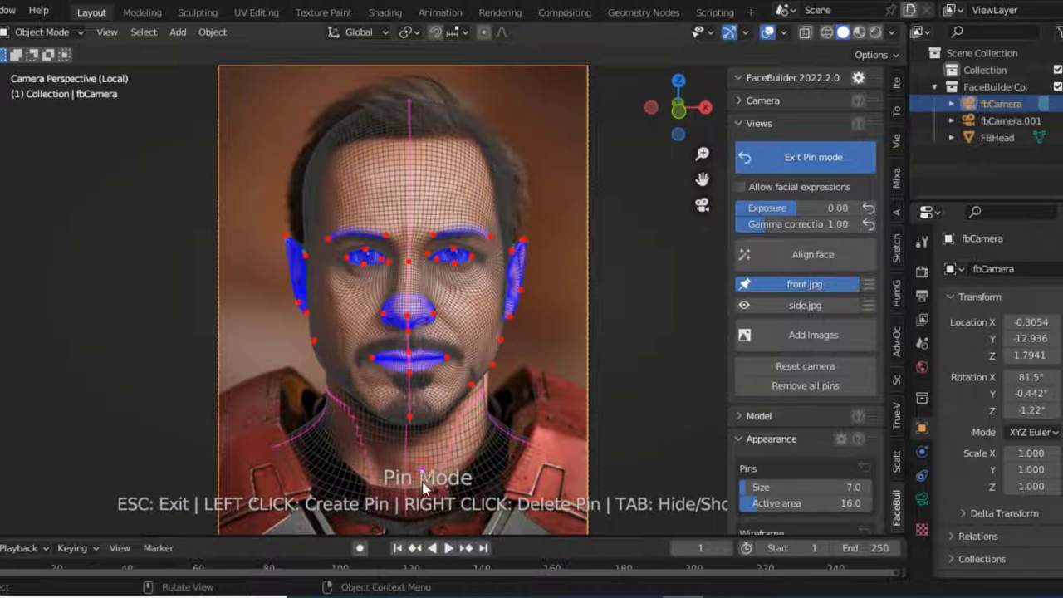
pyautogui.moveTo(423, 484)
pyautogui.mouseDown()
pyautogui.moveTo(432, 513)
pyautogui.moveTo(421, 510)
pyautogui.moveTo(426, 495)
pyautogui.mouseUp()
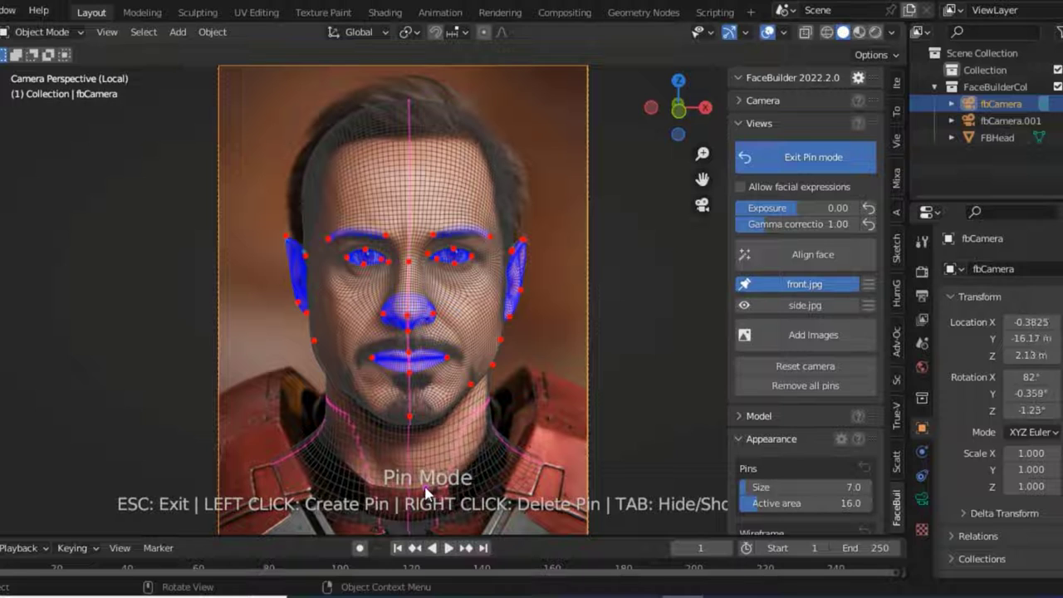
pyautogui.click(325, 369)
pyautogui.moveTo(325, 369); pyautogui.dragTo(329, 362)
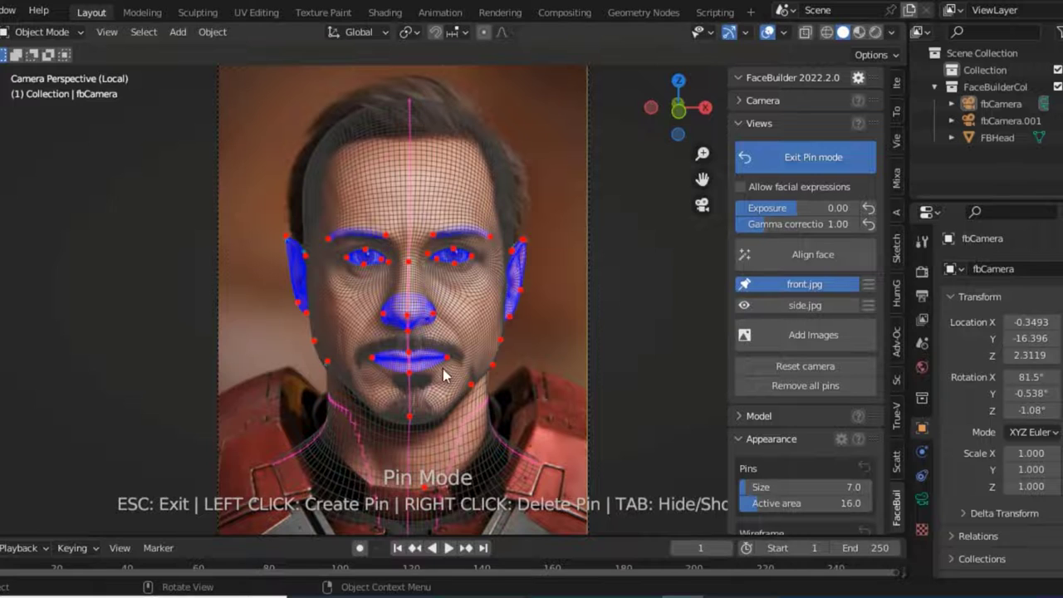
# Fit the left and right lip-corner pins and the lip-centre pin to the mouth in front.jpg
pyautogui.scroll(2, 462, 362)
pyautogui.scroll(2, 461, 362)
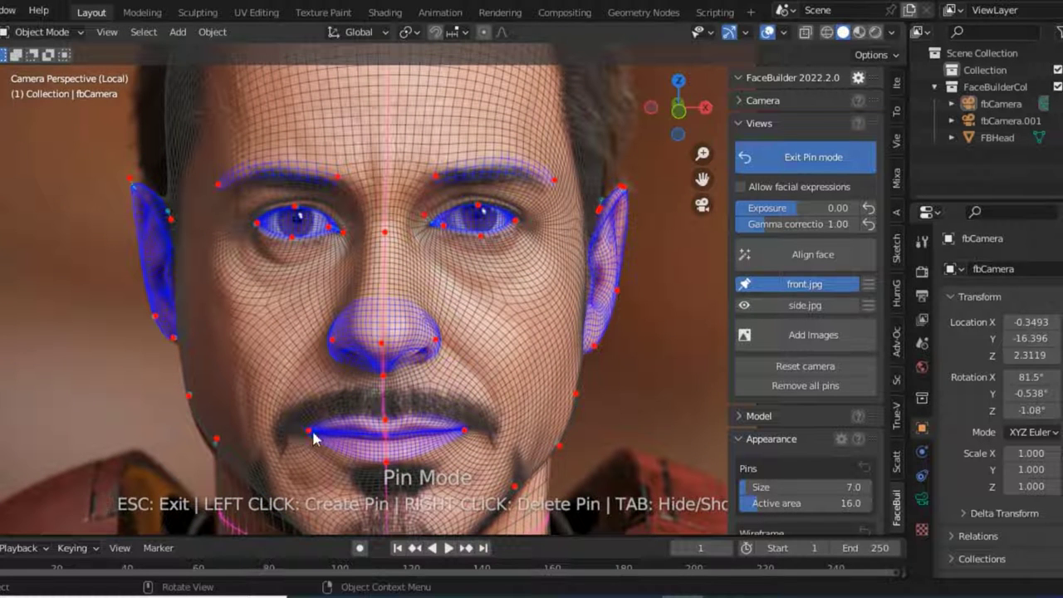
pyautogui.moveTo(311, 431); pyautogui.dragTo(300, 435)
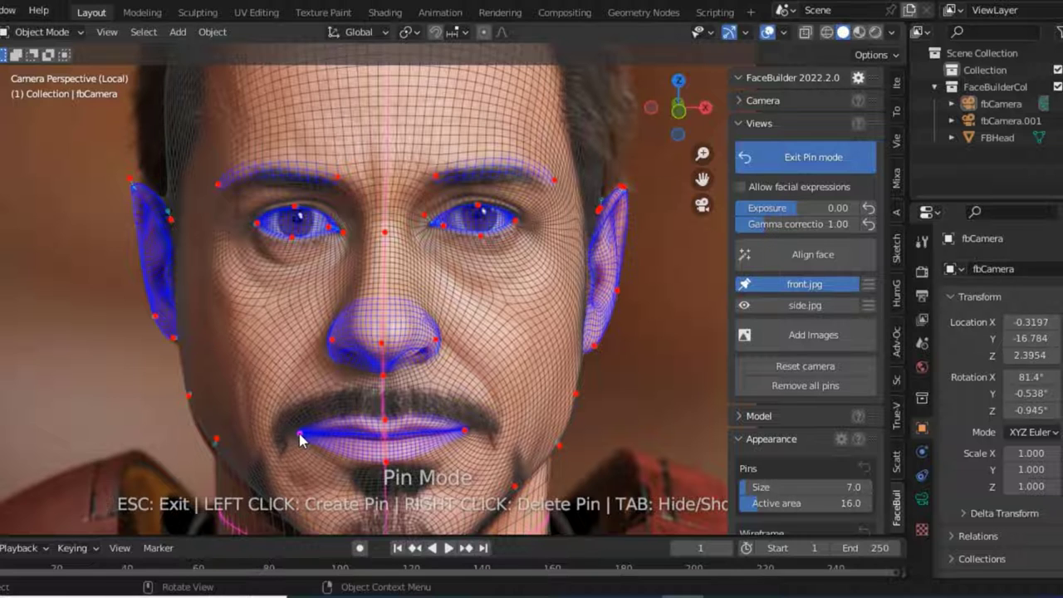
pyautogui.moveTo(466, 431); pyautogui.dragTo(472, 433)
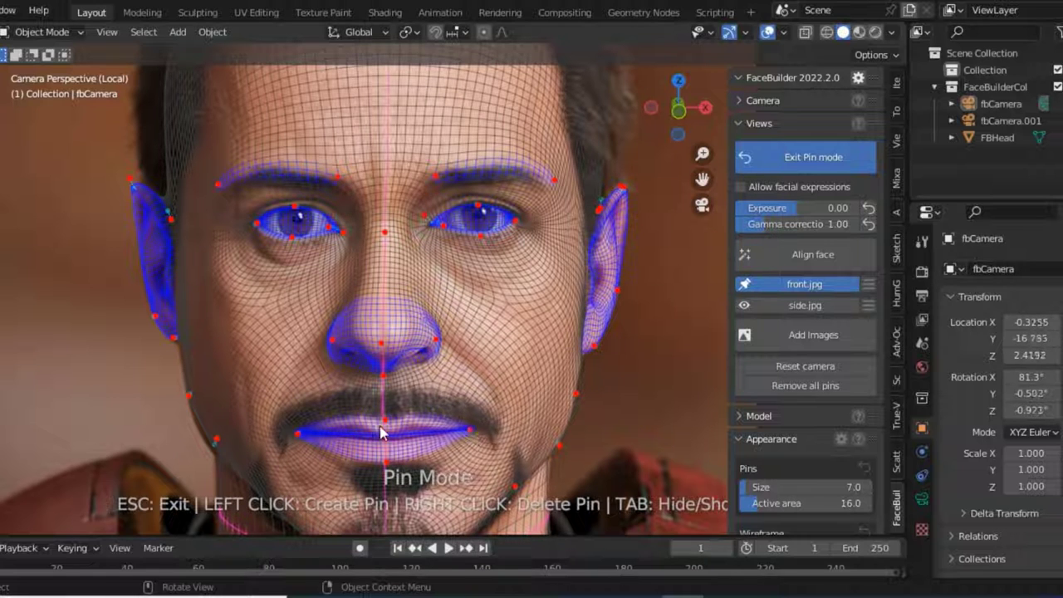
pyautogui.moveTo(385, 424); pyautogui.dragTo(389, 435)
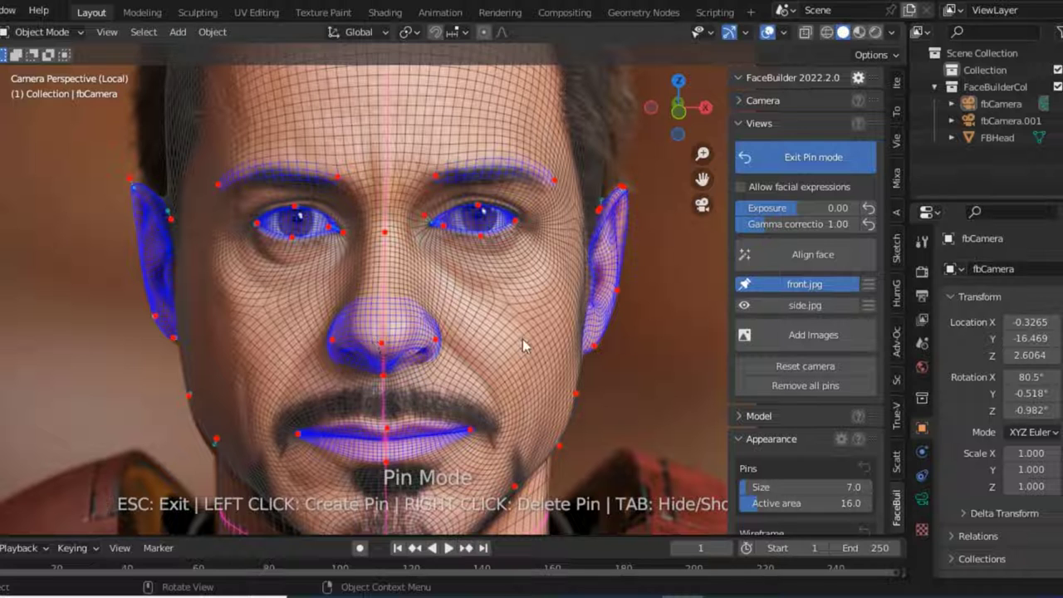
pyautogui.press('Home')
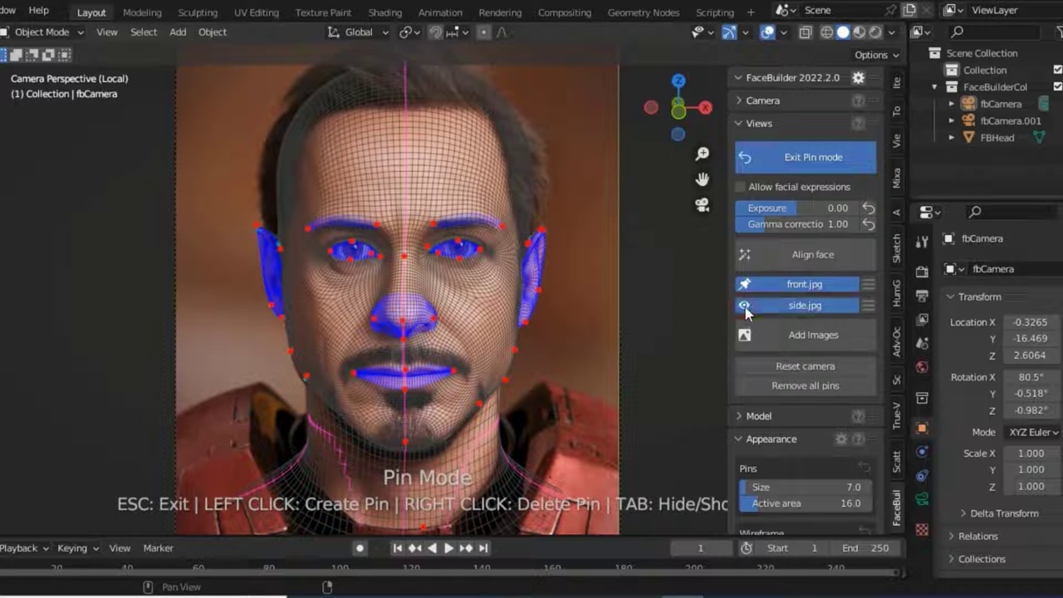
# Switch to side.jpg and auto-align the head mesh to the detected face
pyautogui.click(745, 309)
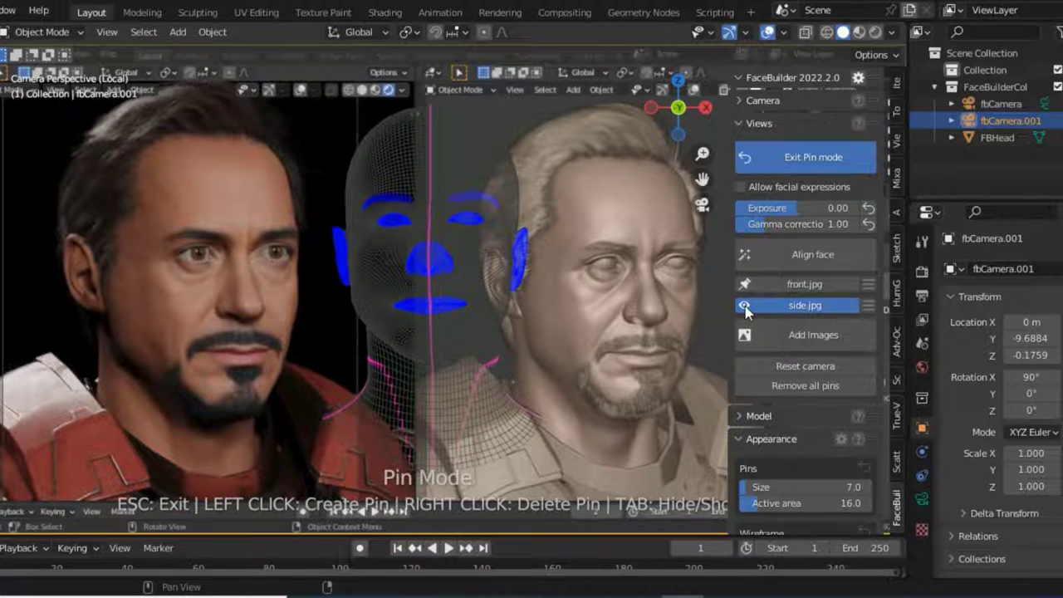
pyautogui.click(790, 257)
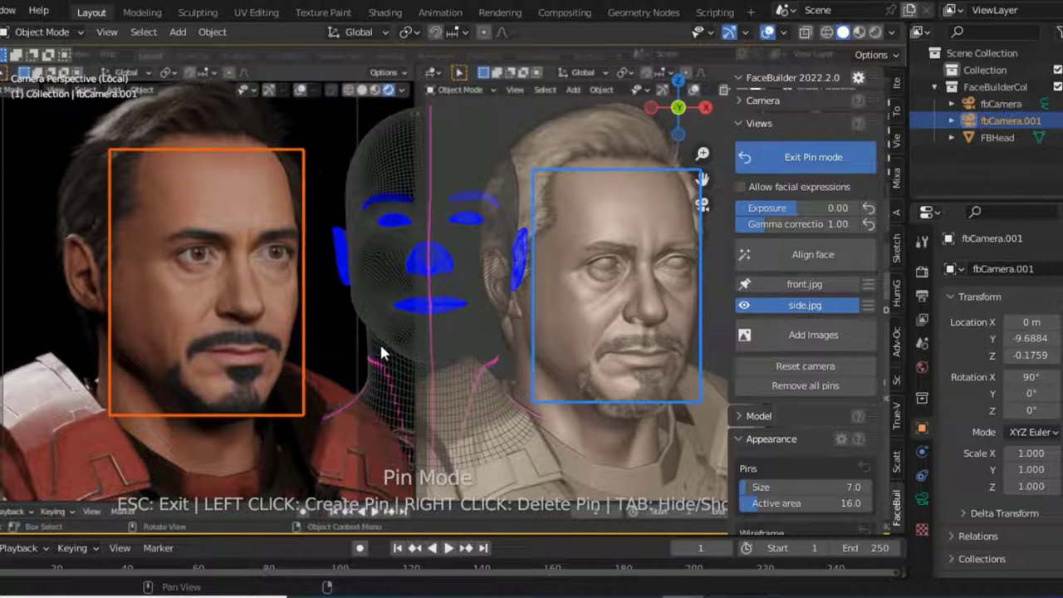
pyautogui.click(283, 342)
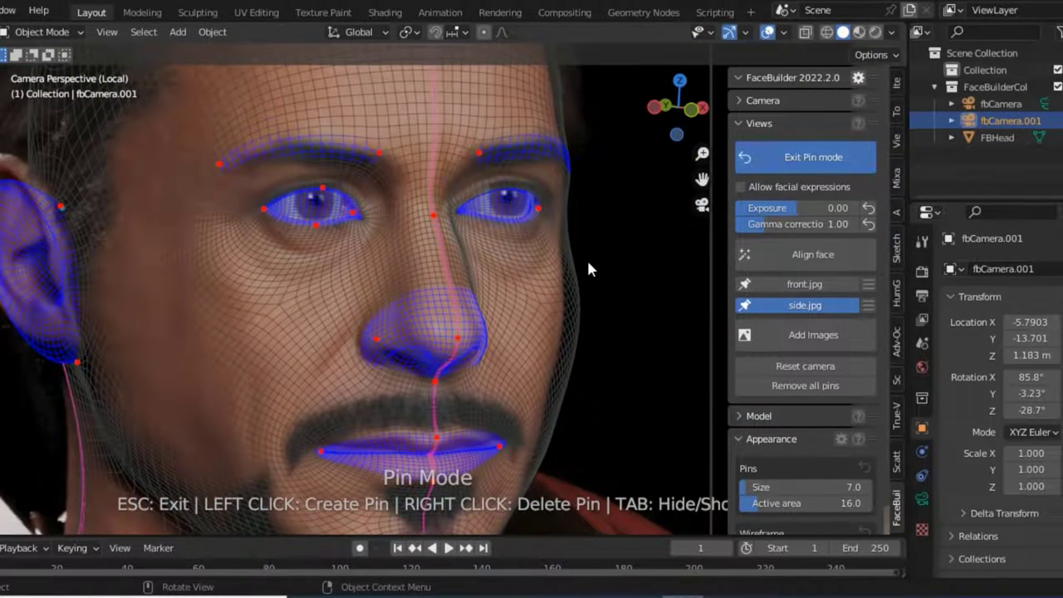
pyautogui.scroll(-1, 589, 268)
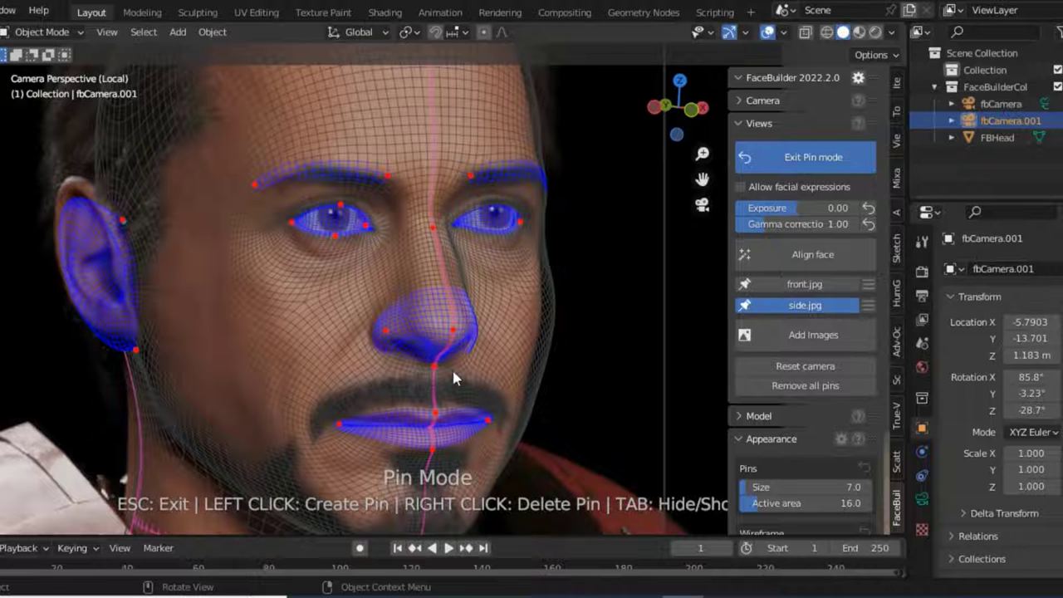
pyautogui.scroll(-1, 324, 378)
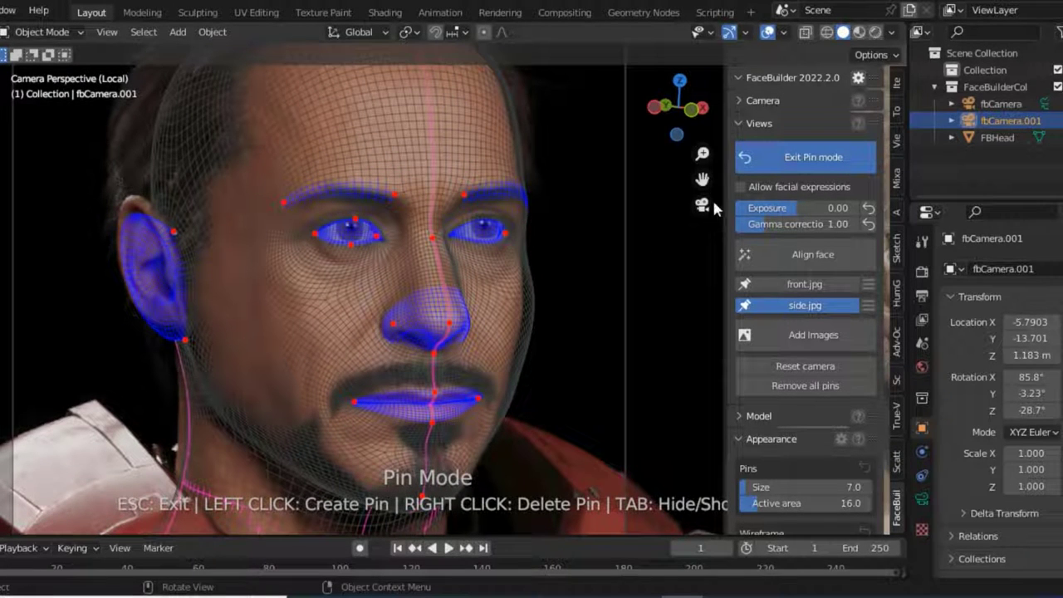
pyautogui.moveTo(702, 180); pyautogui.dragTo(217, 263)
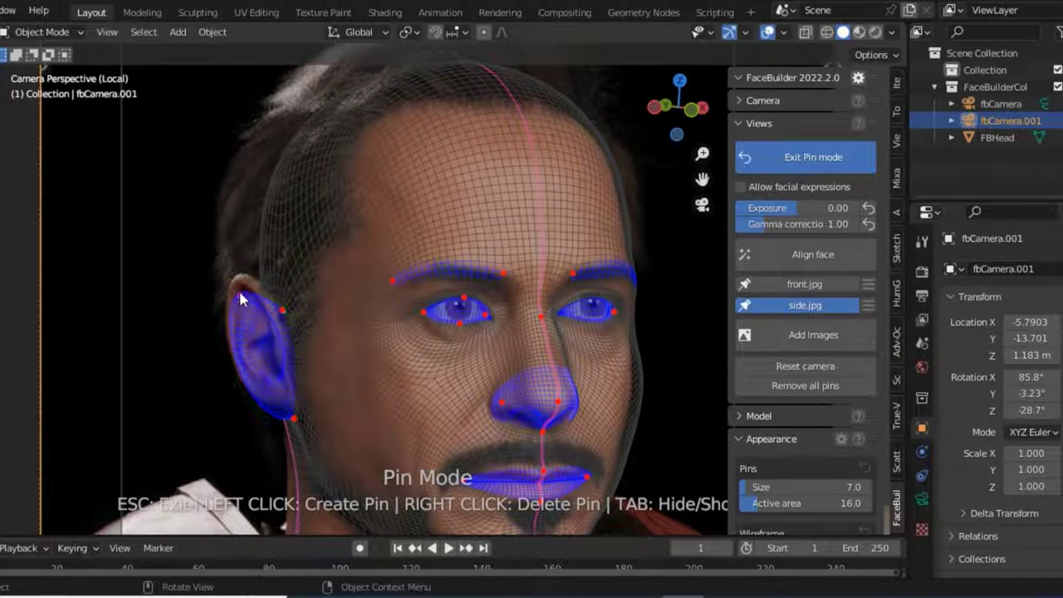
# Refine the side-view pins on the ear, cheek, jaw, chin and forehead
pyautogui.moveTo(241, 295); pyautogui.dragTo(233, 269)
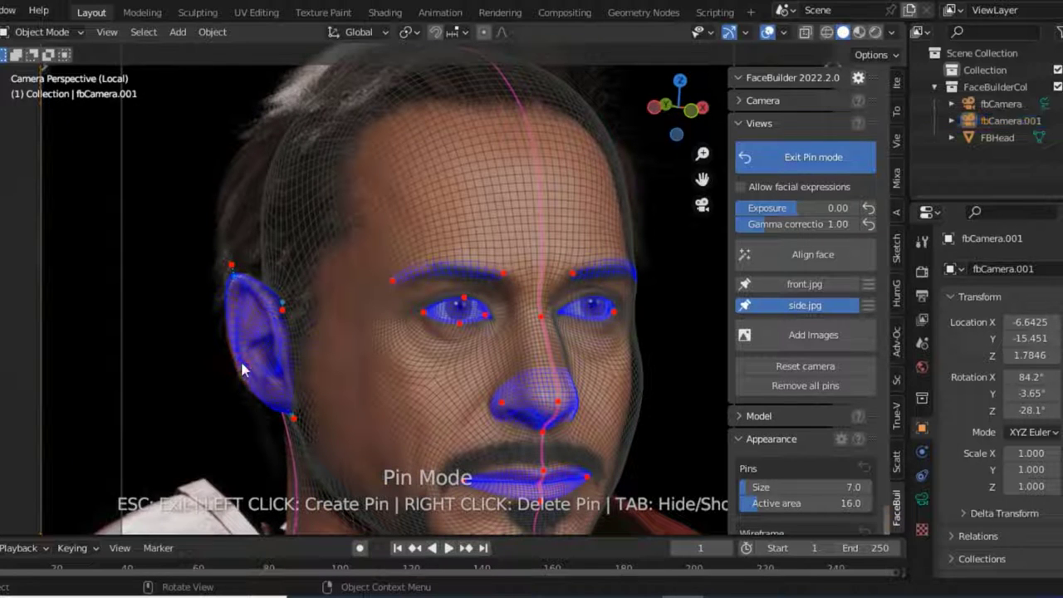
pyautogui.moveTo(243, 370); pyautogui.dragTo(236, 358)
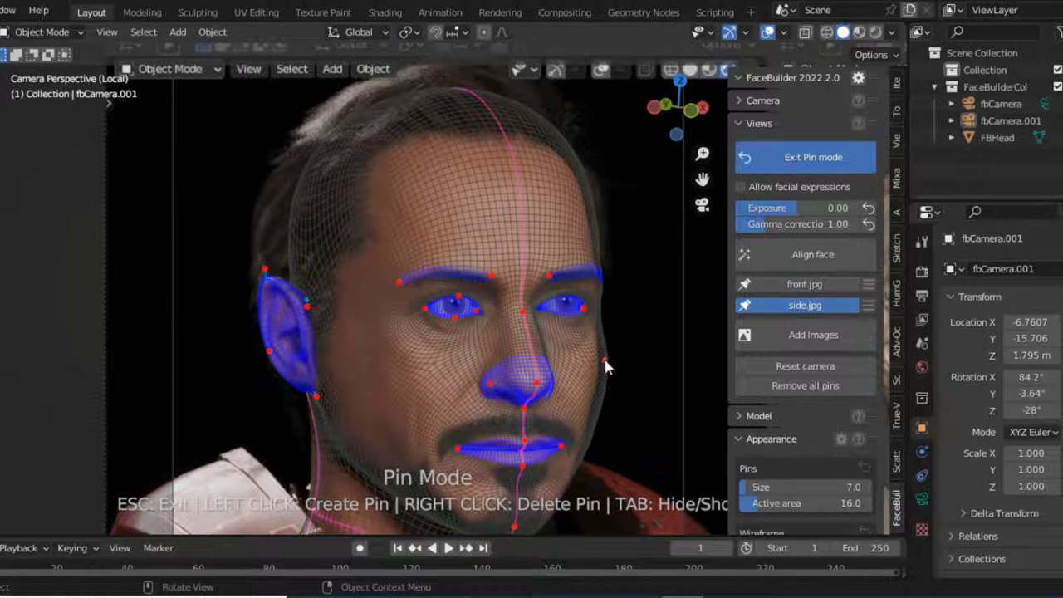
pyautogui.moveTo(605, 364); pyautogui.dragTo(595, 361)
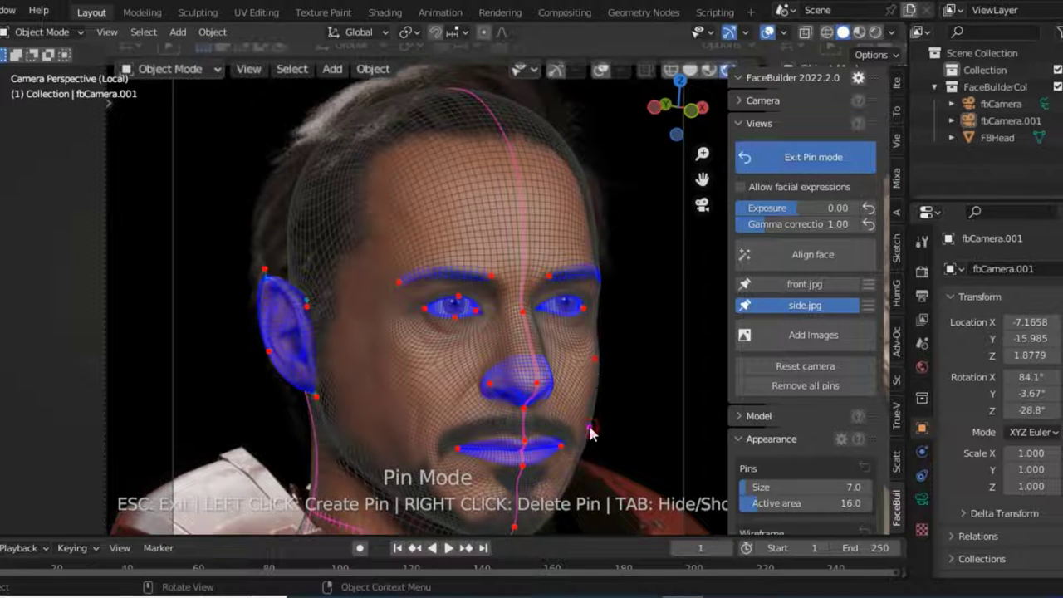
pyautogui.moveTo(590, 433); pyautogui.dragTo(588, 428)
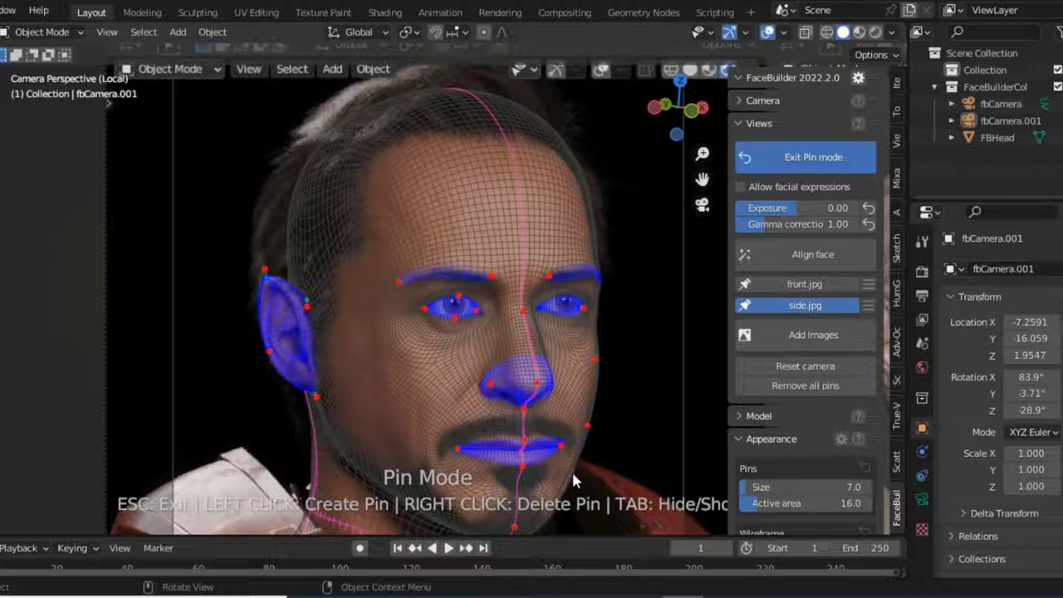
pyautogui.moveTo(564, 485); pyautogui.dragTo(566, 486)
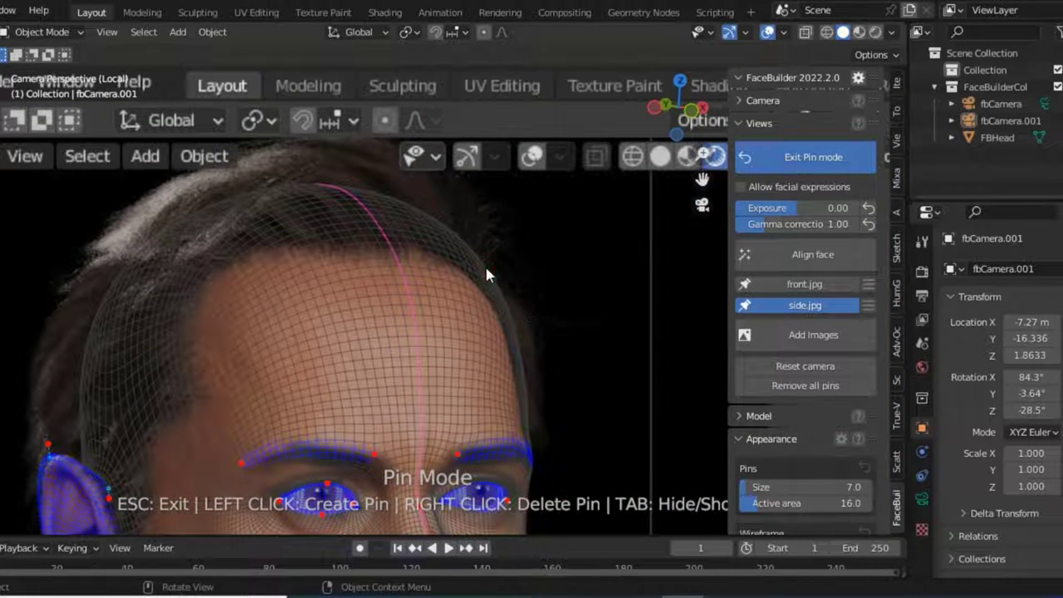
pyautogui.moveTo(479, 276); pyautogui.dragTo(500, 259)
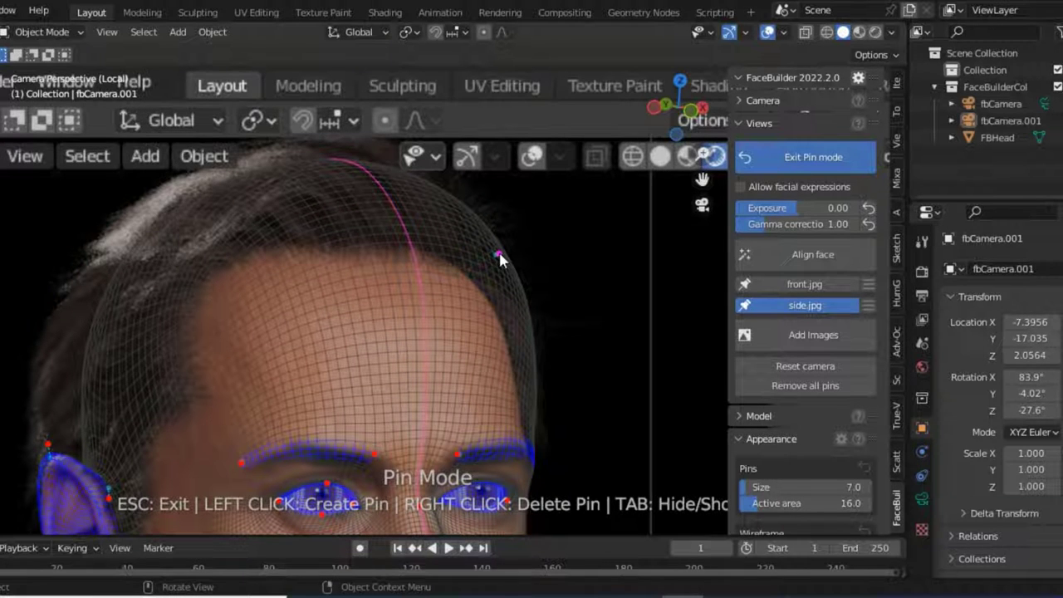
pyautogui.moveTo(499, 259); pyautogui.dragTo(479, 251)
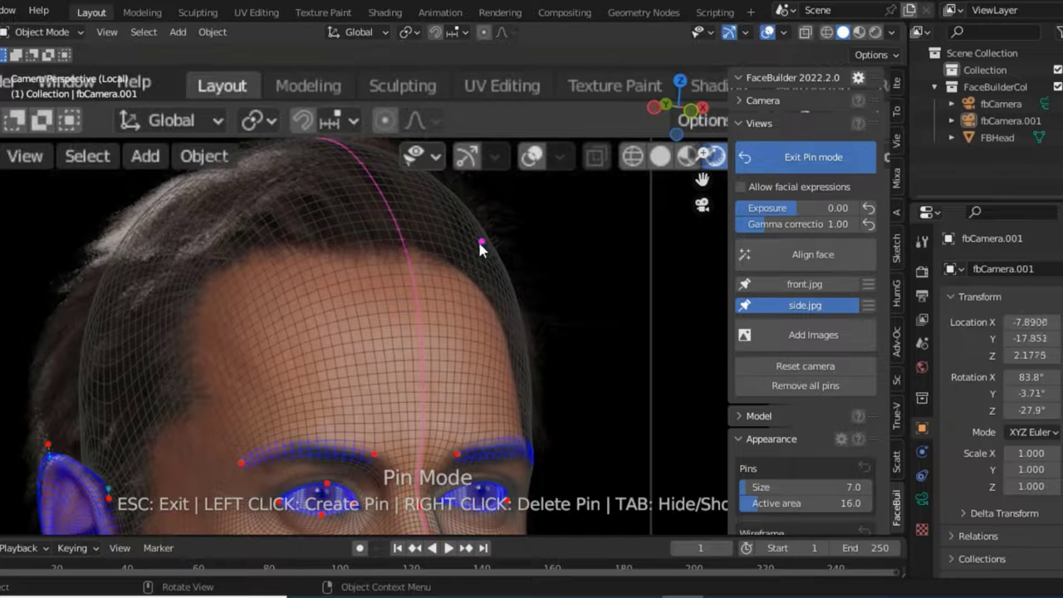
pyautogui.moveTo(478, 246); pyautogui.dragTo(496, 258)
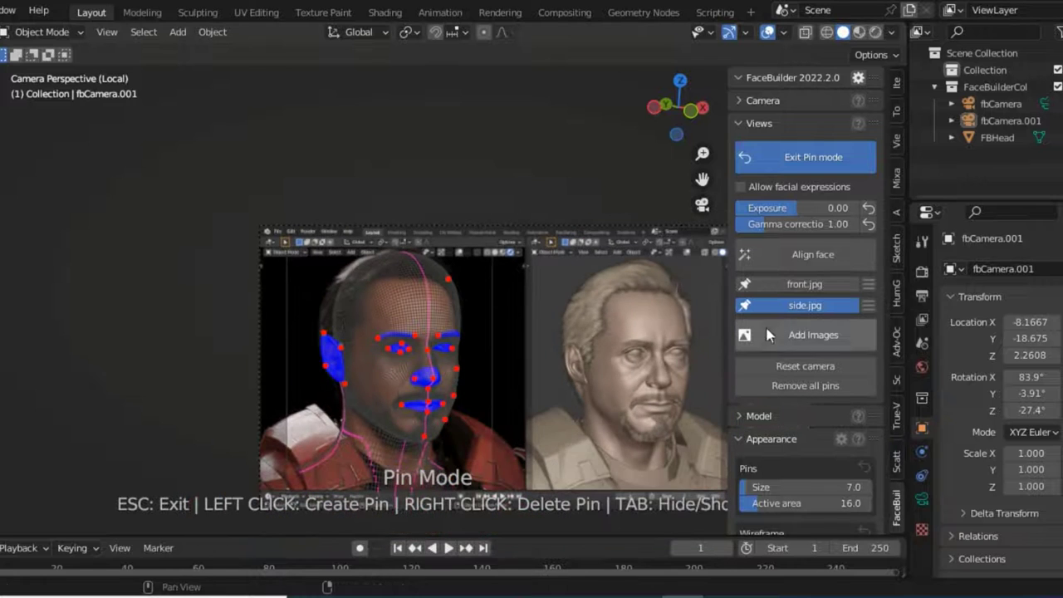
# Exit Pin mode and orbit to view the fitted grey head at an angle
pyautogui.click(745, 305)
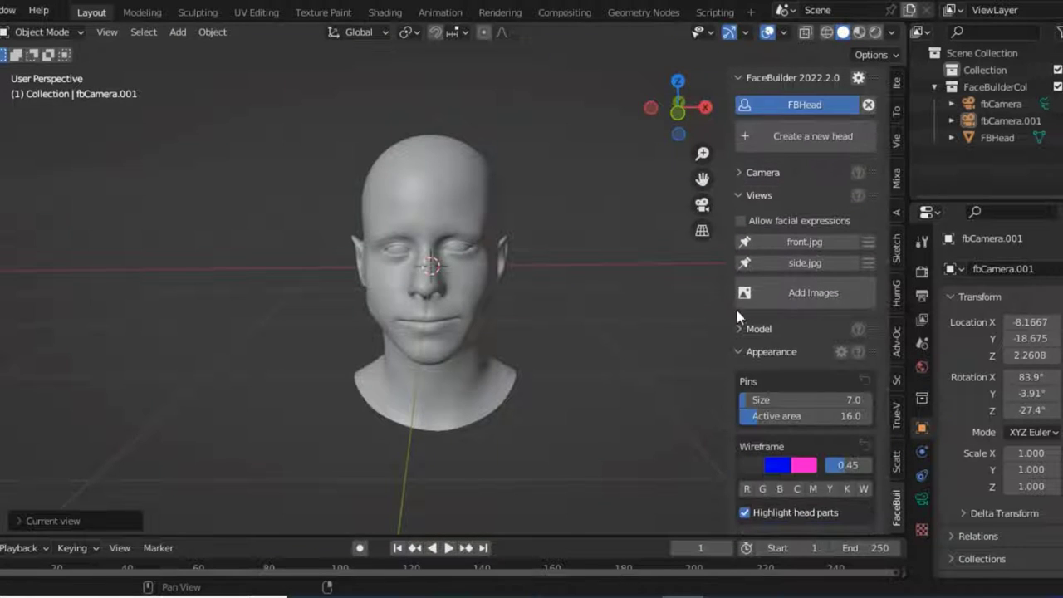
pyautogui.moveTo(678, 109)
pyautogui.mouseDown()
pyautogui.moveTo(656, 112)
pyautogui.moveTo(652, 169)
pyautogui.mouseUp()
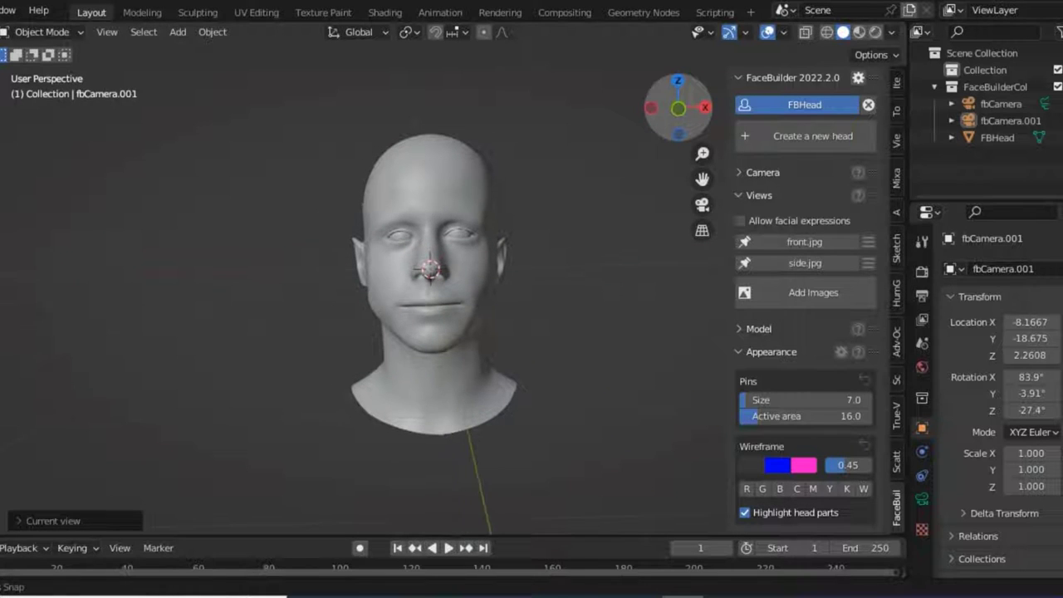
pyautogui.scroll(3, 481, 245)
pyautogui.scroll(2, 481, 244)
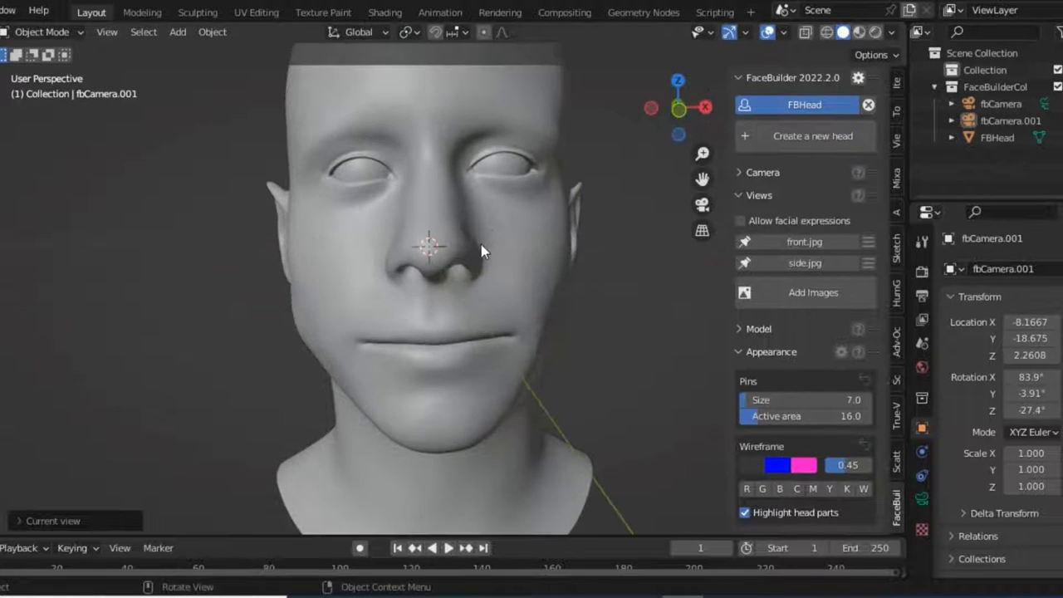
pyautogui.scroll(-4, 481, 246)
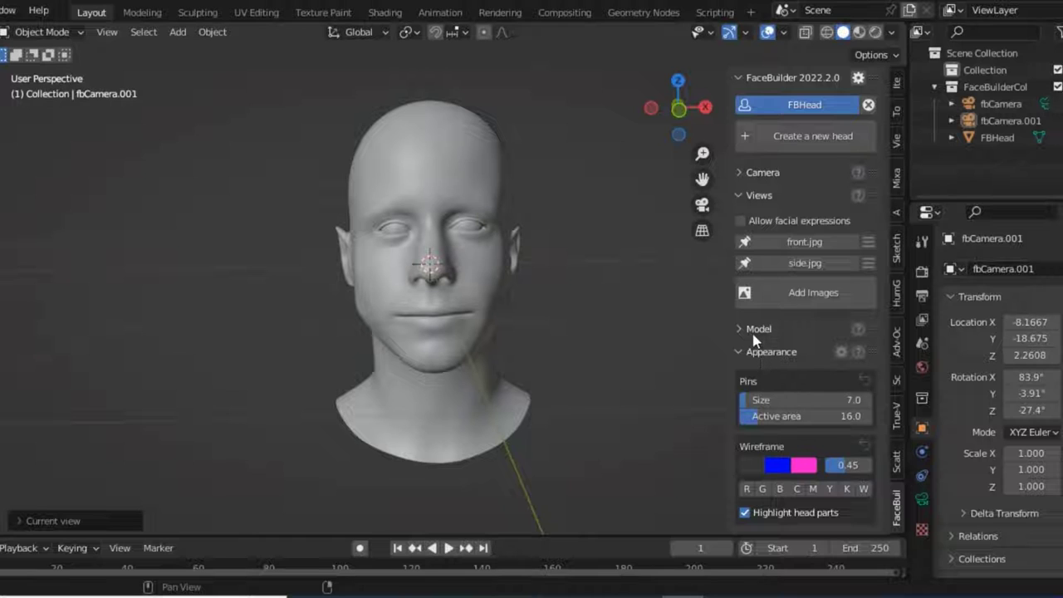
# Expand the Texture panel showing the 2048×2048 butterfly-UV options
pyautogui.click(741, 330)
pyautogui.click(740, 327)
pyautogui.scroll(-2, 763, 378)
pyautogui.scroll(-2, 764, 387)
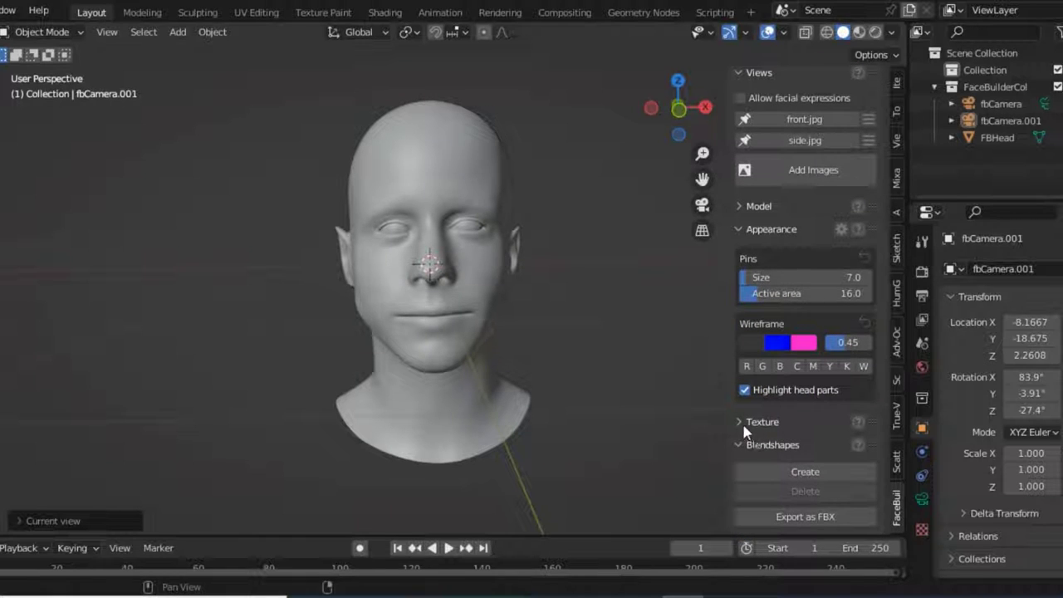
pyautogui.click(744, 424)
pyautogui.scroll(-1, 772, 499)
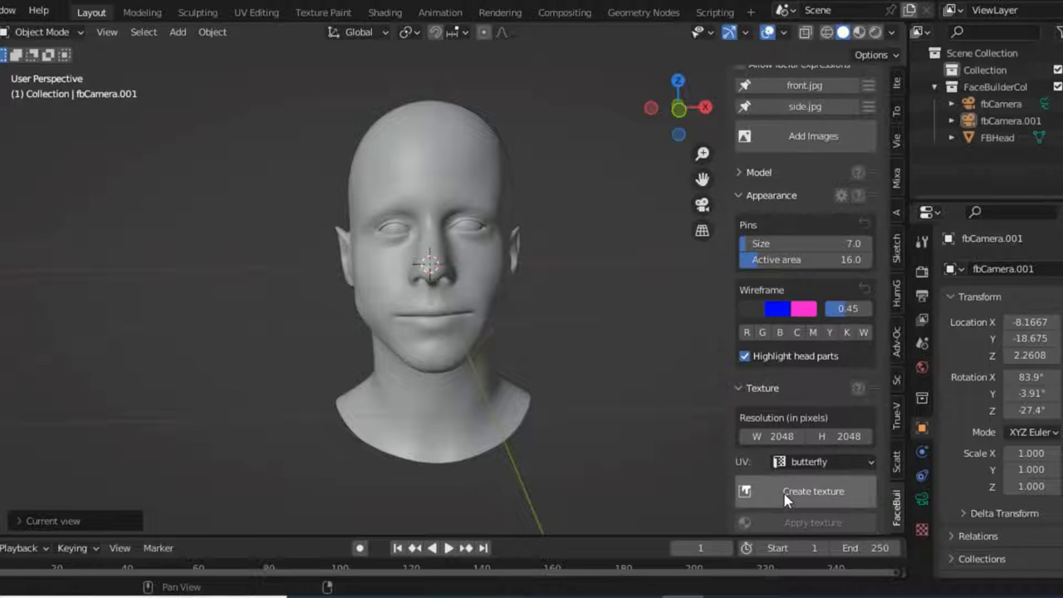
# Build and auto-apply a texture from front.jpg and side.jpg, viewed in Material Preview
pyautogui.click(785, 493)
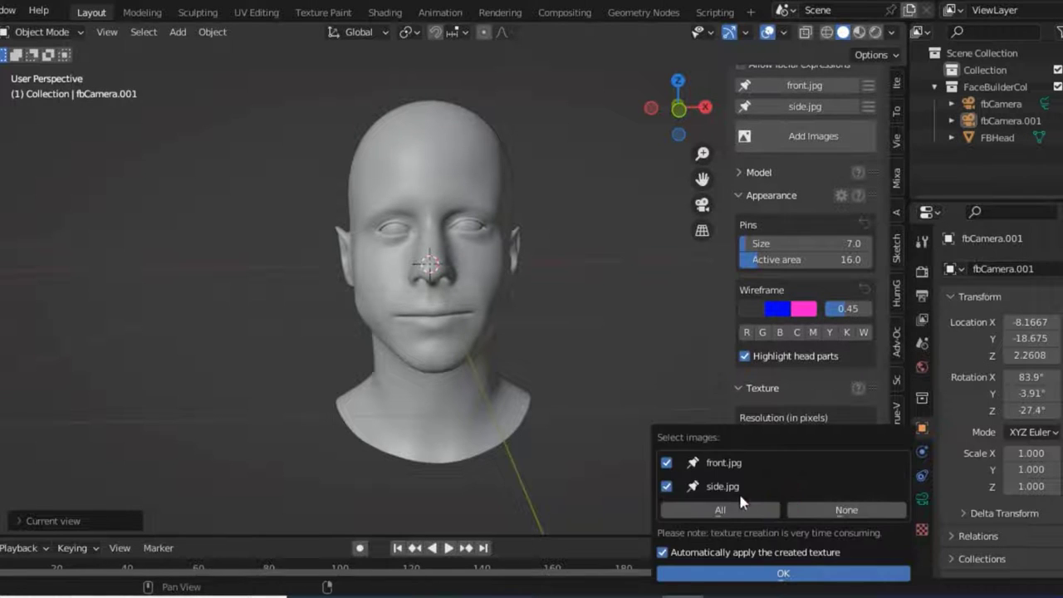
pyautogui.click(738, 579)
pyautogui.press('Return')
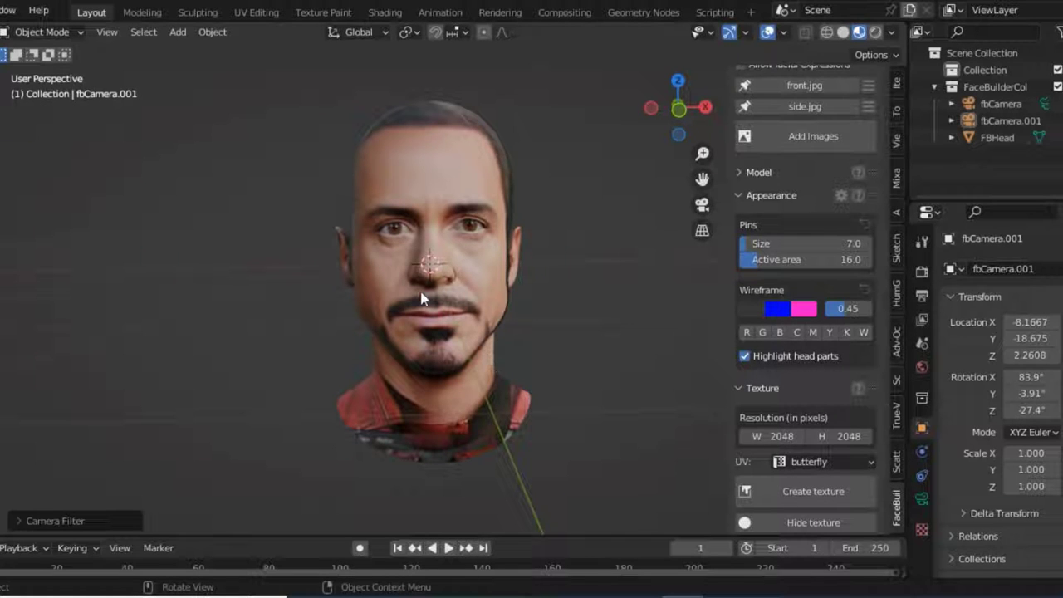
pyautogui.scroll(1, 419, 295)
pyautogui.scroll(3, 415, 294)
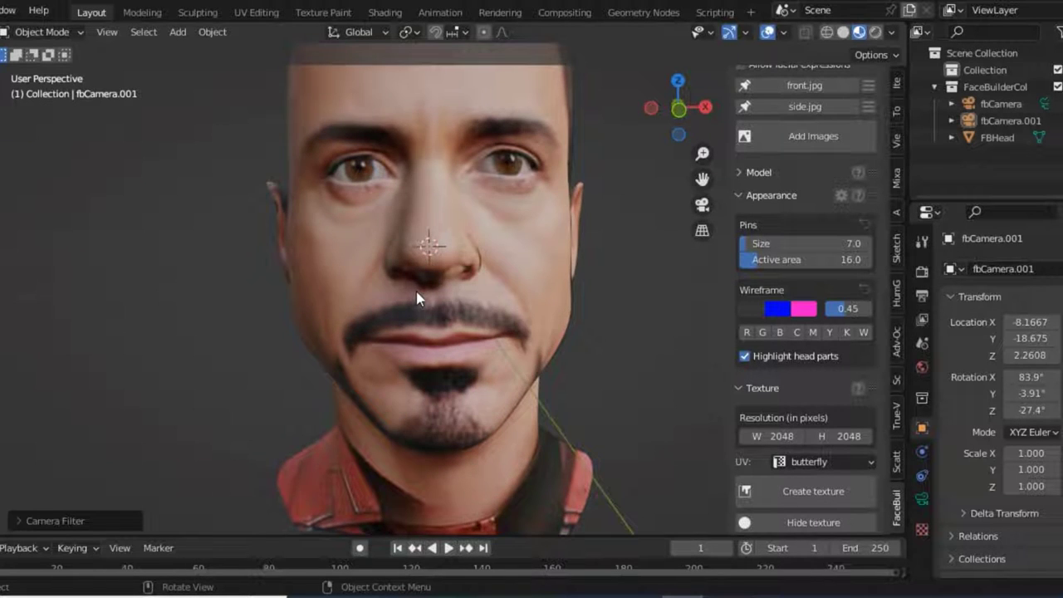
pyautogui.scroll(-1, 417, 292)
pyautogui.scroll(-1, 447, 282)
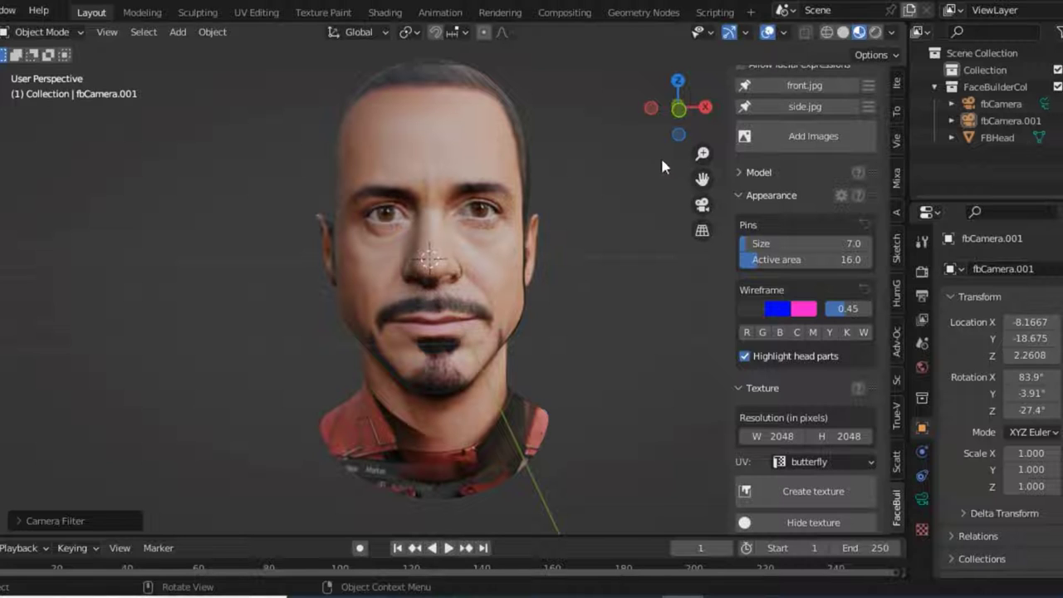
pyautogui.moveTo(679, 109)
pyautogui.mouseDown()
pyautogui.moveTo(735, 112)
pyautogui.moveTo(706, 112)
pyautogui.mouseUp()
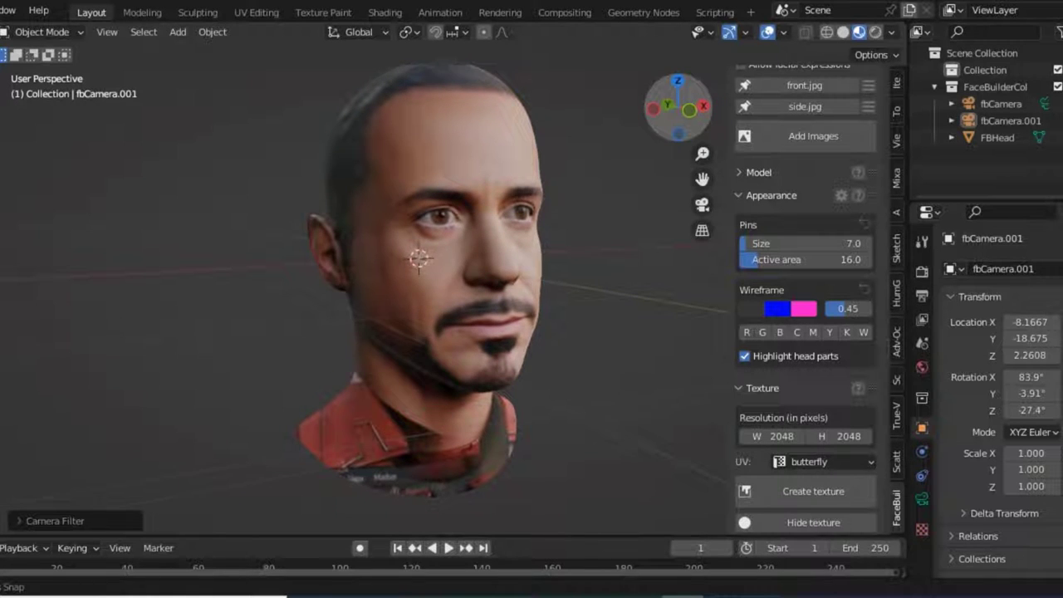
pyautogui.moveTo(706, 113); pyautogui.dragTo(727, 112)
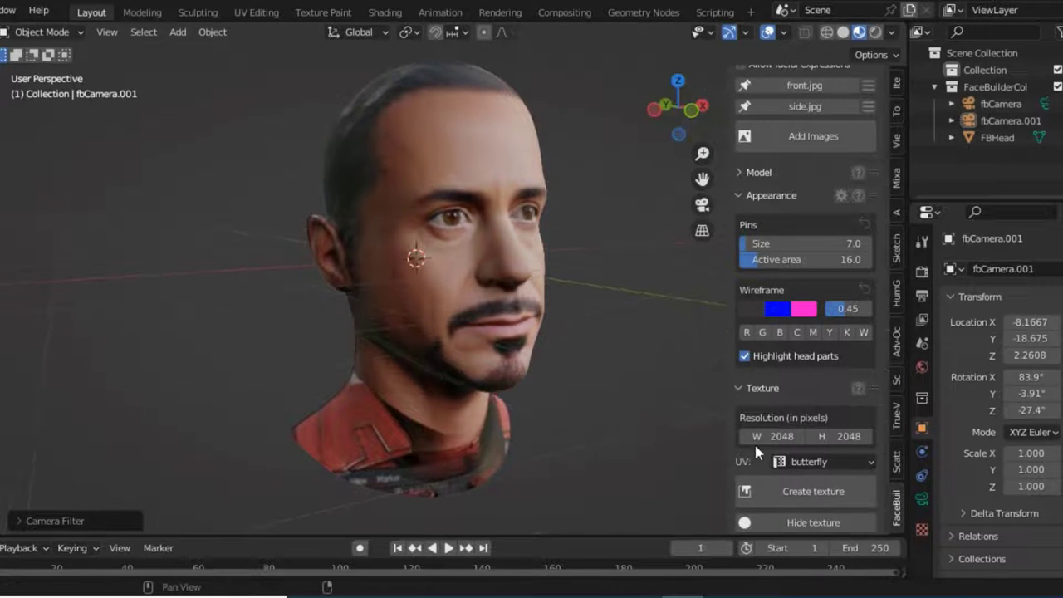
pyautogui.scroll(-4, 755, 442)
pyautogui.scroll(-1, 760, 415)
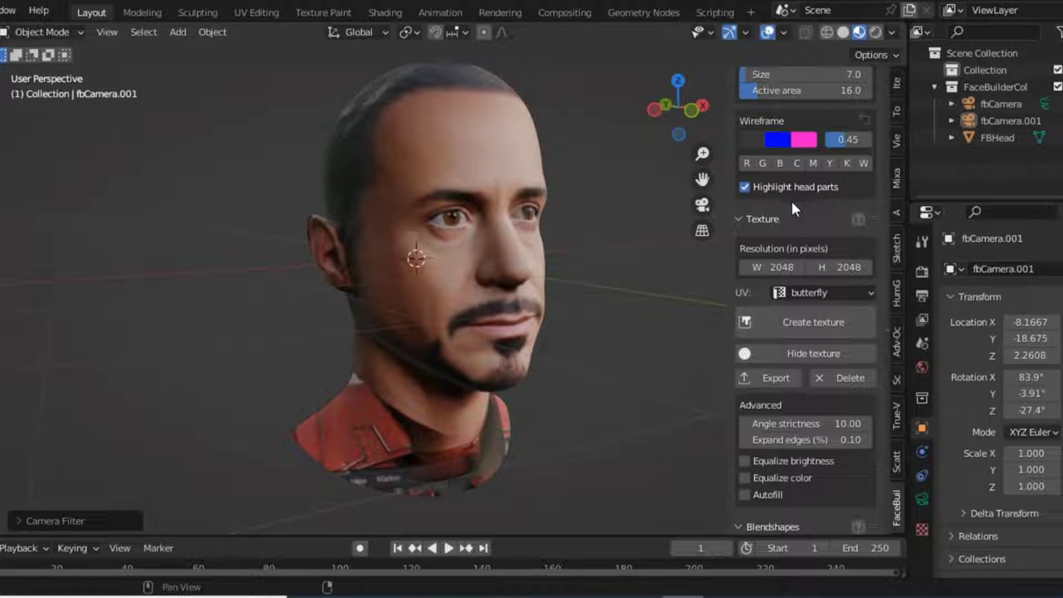
# Set pin active area to 48 and pin size 37.1; enable Equalize brightness, Equalize color and Autofill
pyautogui.moveTo(789, 90); pyautogui.dragTo(803, 89)
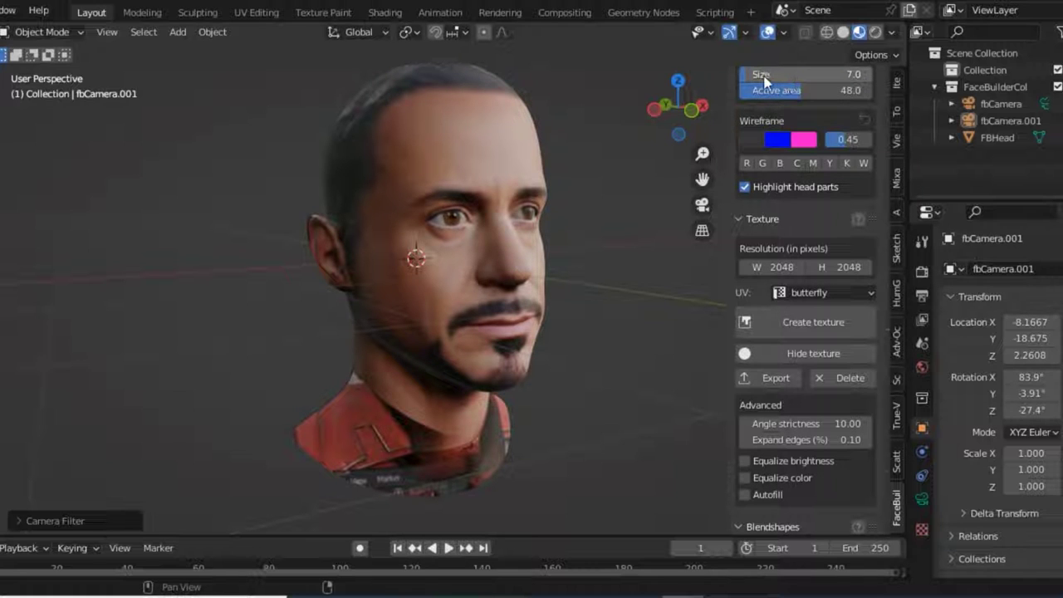
pyautogui.moveTo(744, 76); pyautogui.dragTo(790, 76)
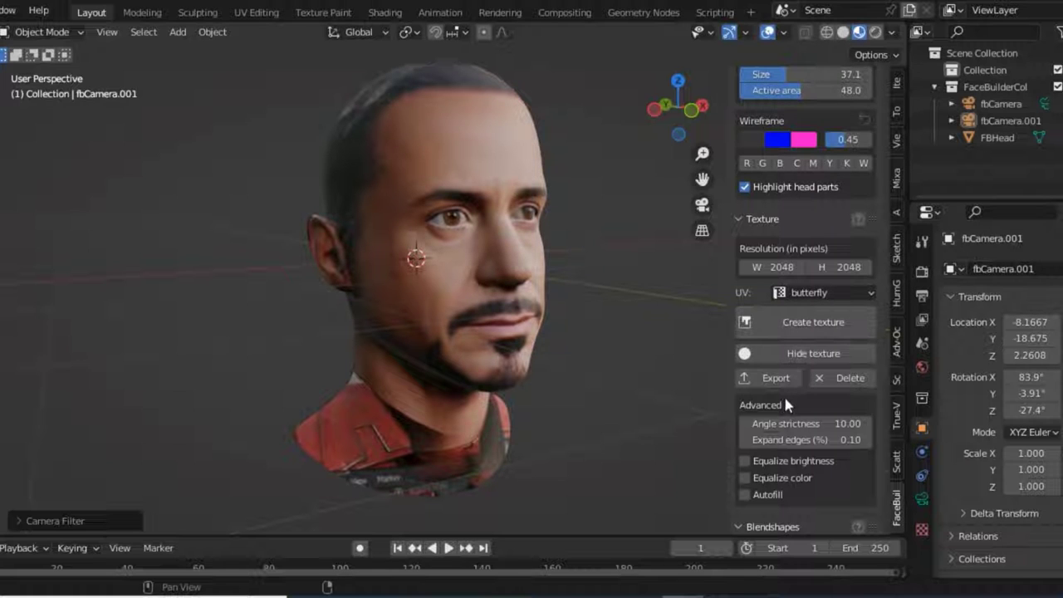
pyautogui.scroll(-2, 784, 393)
pyautogui.click(745, 394)
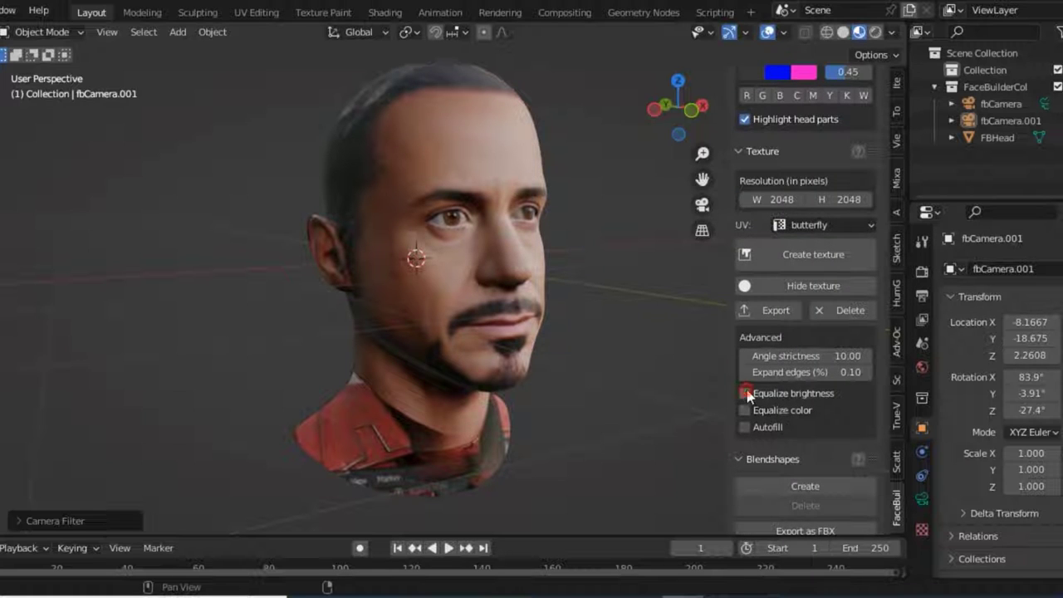
pyautogui.click(744, 419)
pyautogui.click(745, 427)
pyautogui.scroll(-1, 780, 487)
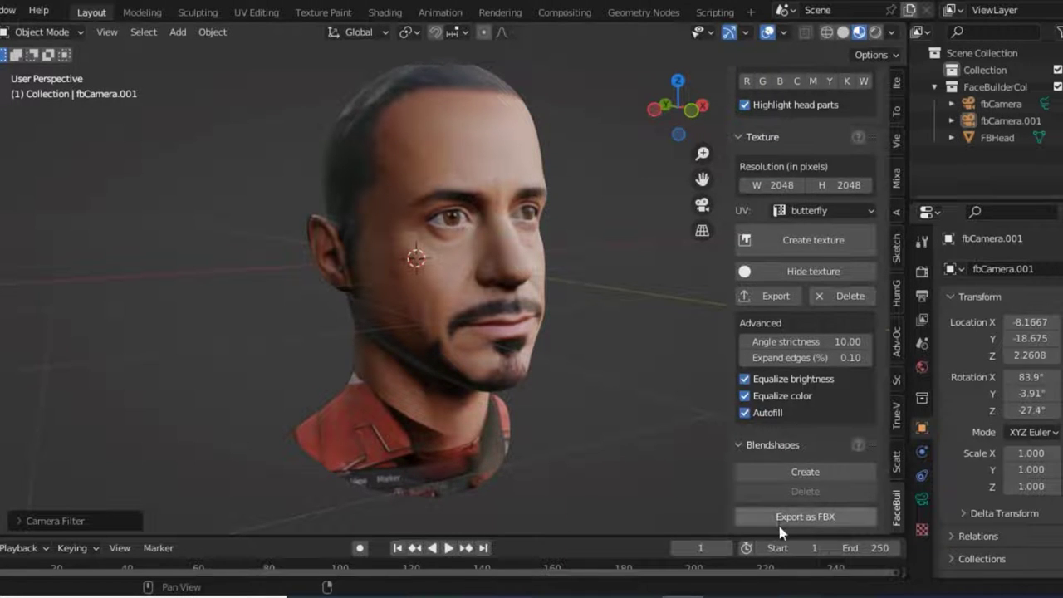
pyautogui.scroll(1, 783, 490)
pyautogui.scroll(5, 780, 474)
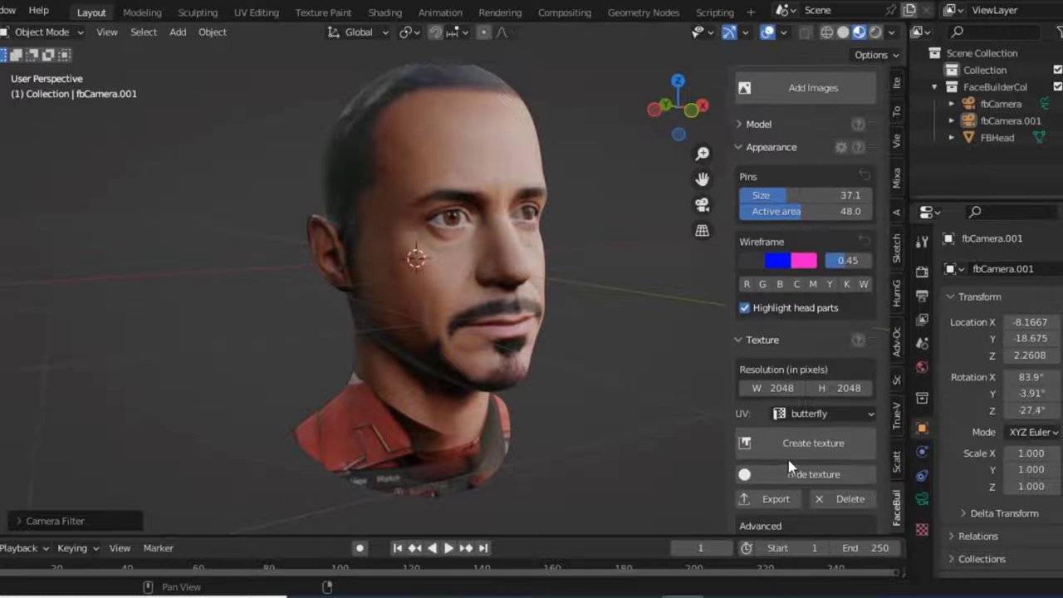
# Collapse the Appearance panel, expand the Model panel, and scroll down to Blendshapes
pyautogui.click(742, 147)
pyautogui.click(743, 124)
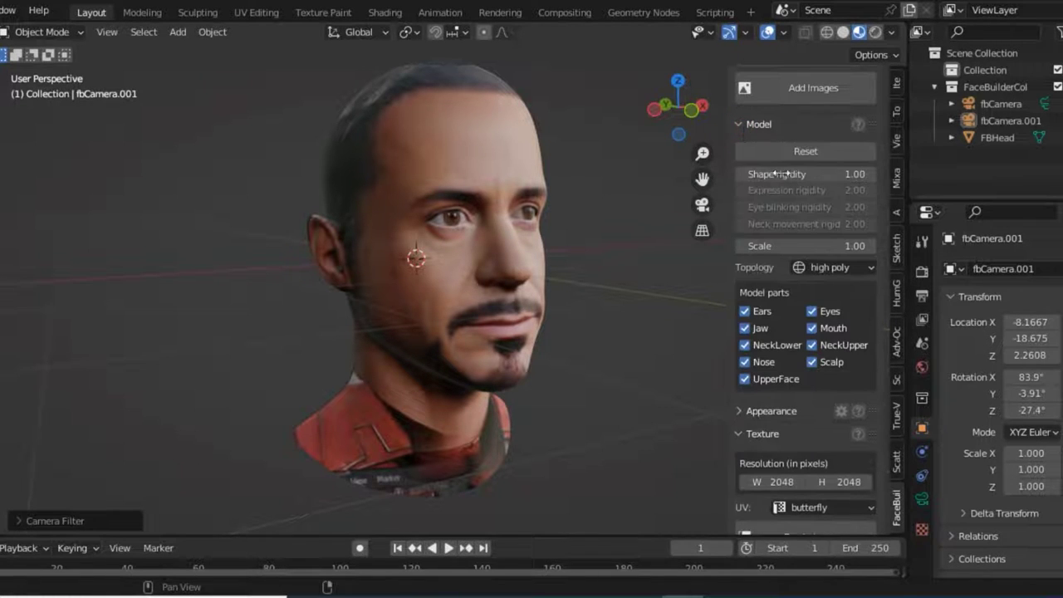
pyautogui.scroll(-2, 785, 398)
pyautogui.scroll(-2, 789, 432)
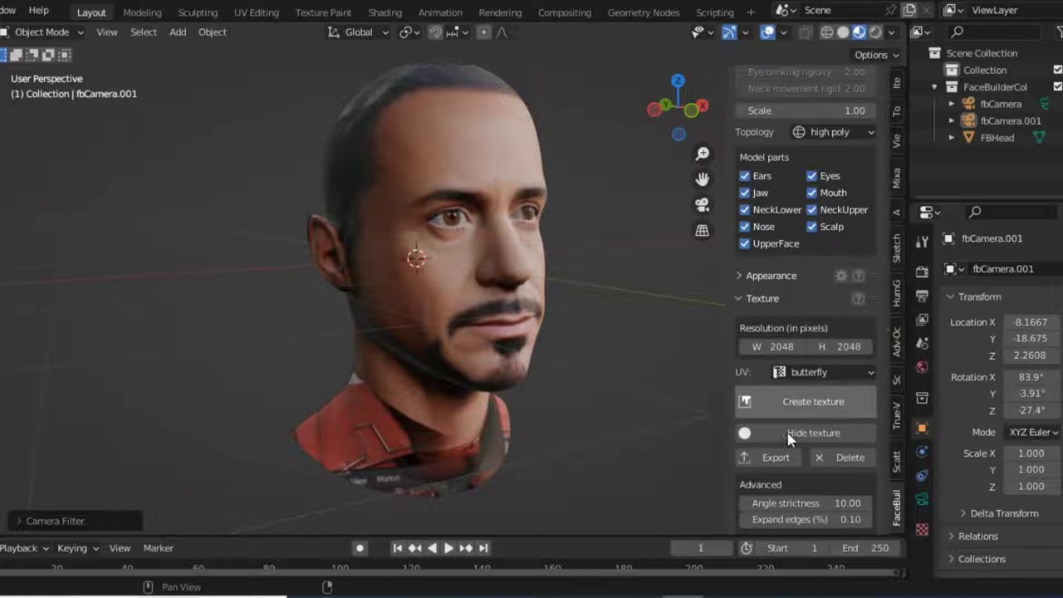
pyautogui.scroll(-2, 790, 441)
pyautogui.scroll(-3, 787, 457)
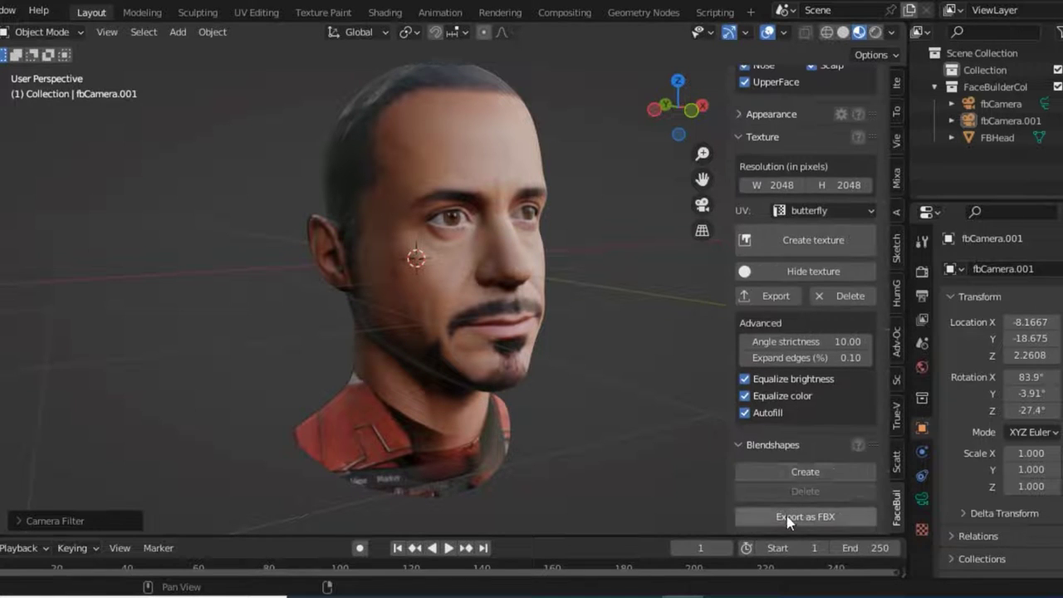
# Create 51 blendshapes and add example keyframe animation running to frame 409
pyautogui.click(809, 475)
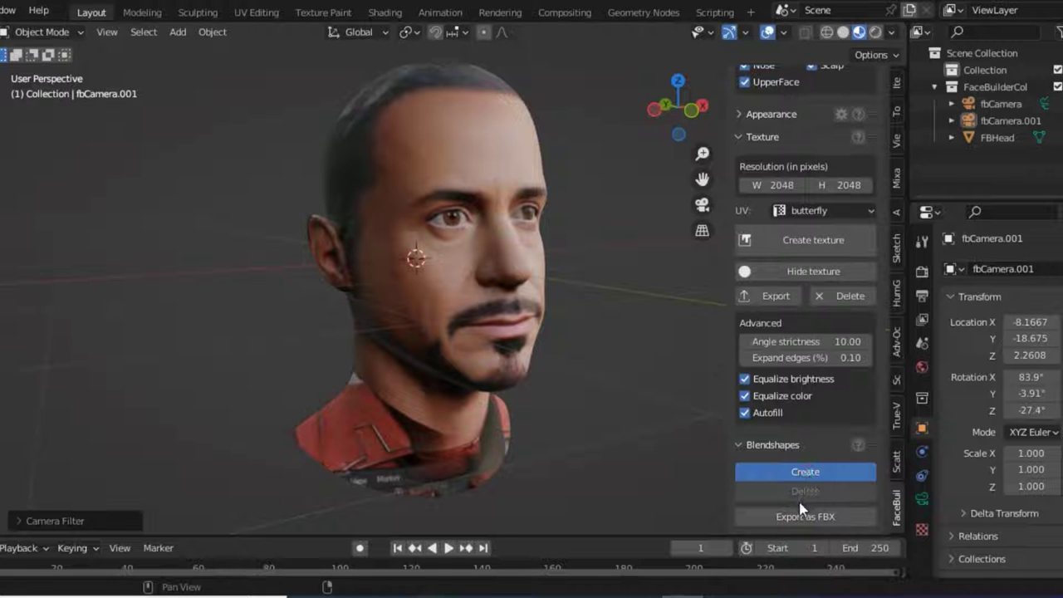
pyautogui.scroll(-1, 799, 507)
pyautogui.scroll(-1, 797, 505)
pyautogui.scroll(-1, 796, 507)
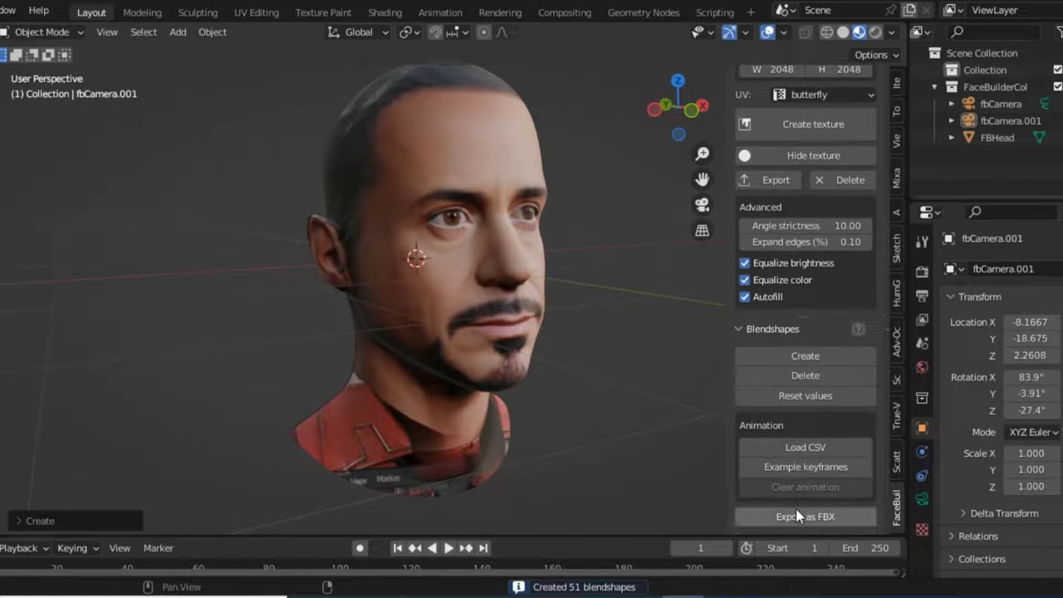
pyautogui.click(805, 468)
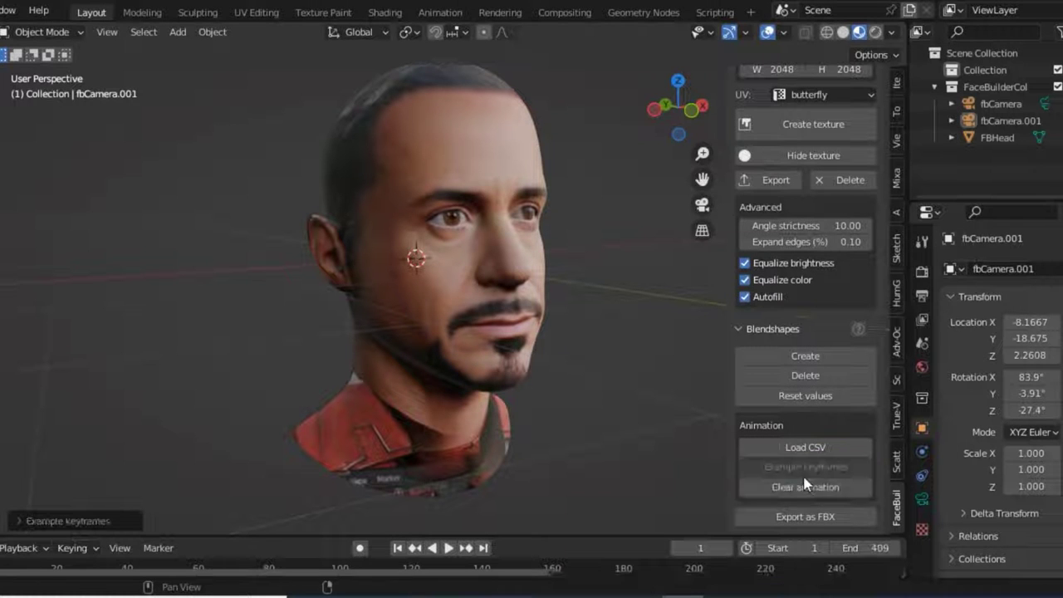
# Play the facial animation in the timeline, restarting it once, then stop playback
pyautogui.click(449, 549)
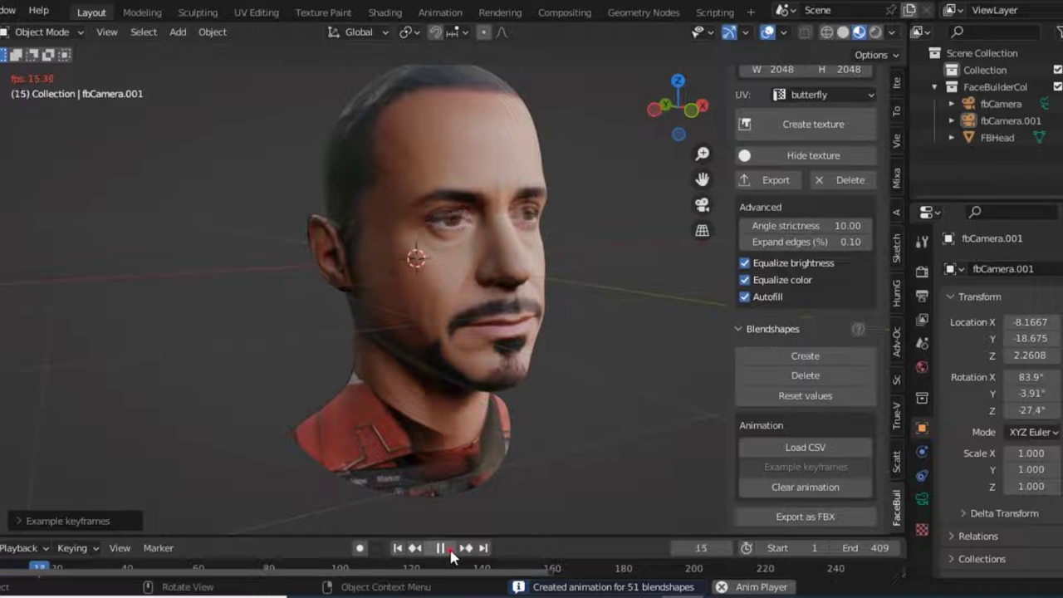
pyautogui.click(449, 549)
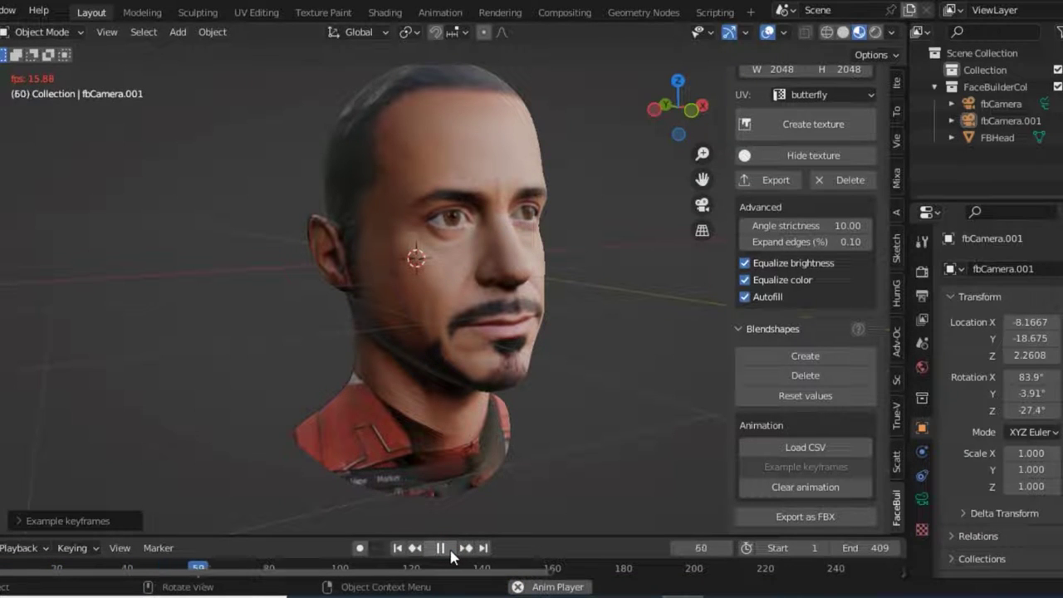
pyautogui.click(449, 550)
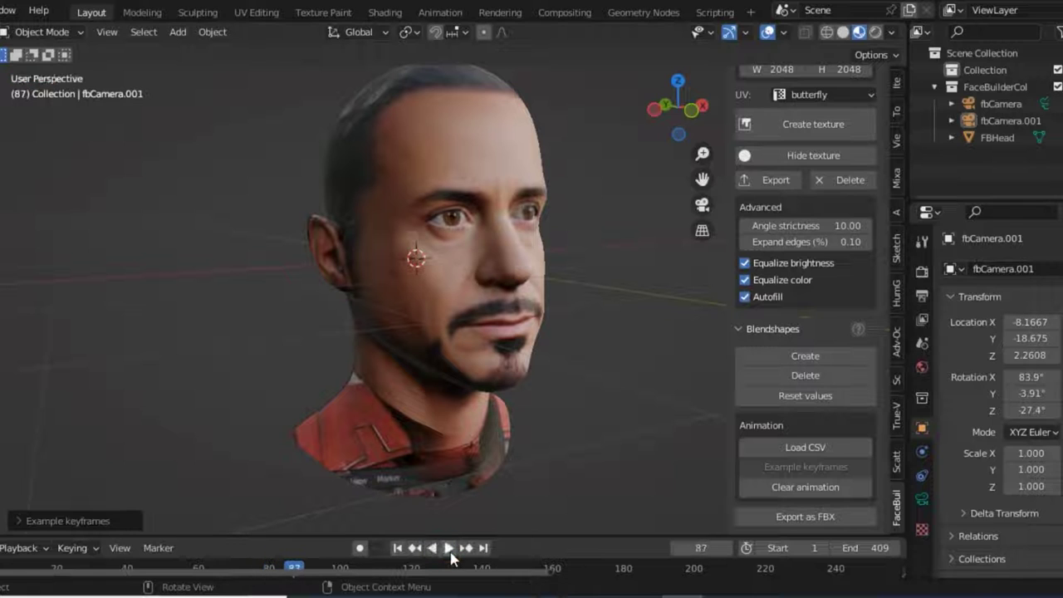
pyautogui.click(452, 553)
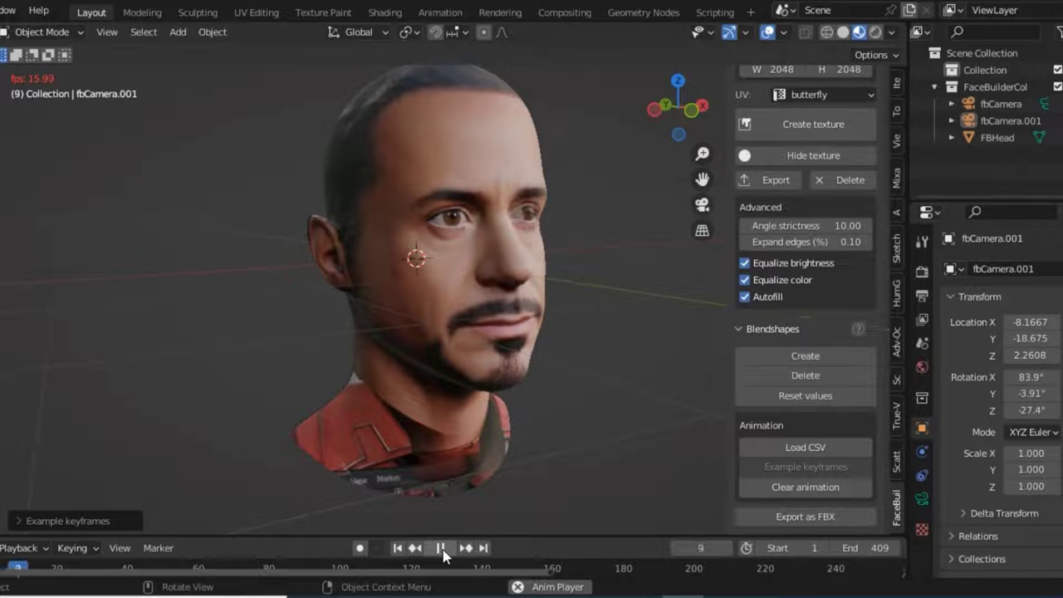
pyautogui.click(442, 552)
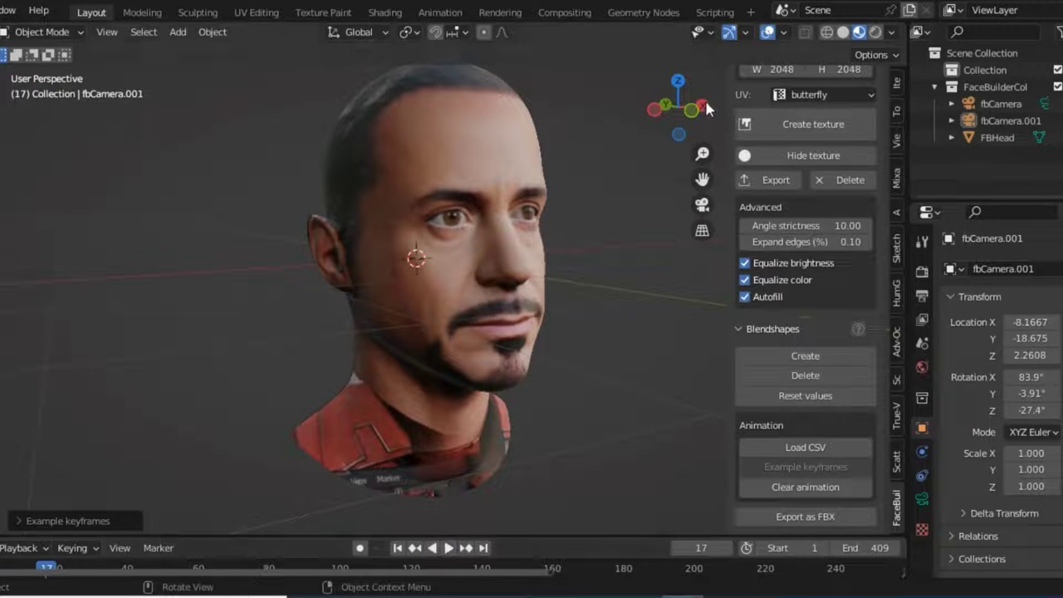
# Light the head with Scene Lights, environment strength 2.000 and the city HDRI
pyautogui.moveTo(690, 108); pyautogui.dragTo(723, 112)
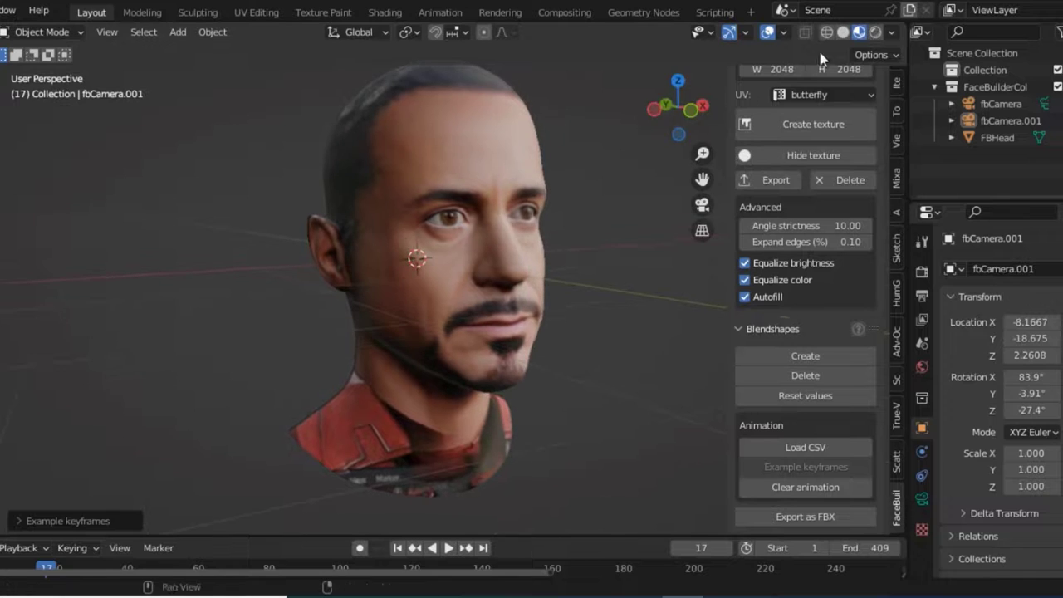
pyautogui.click(889, 32)
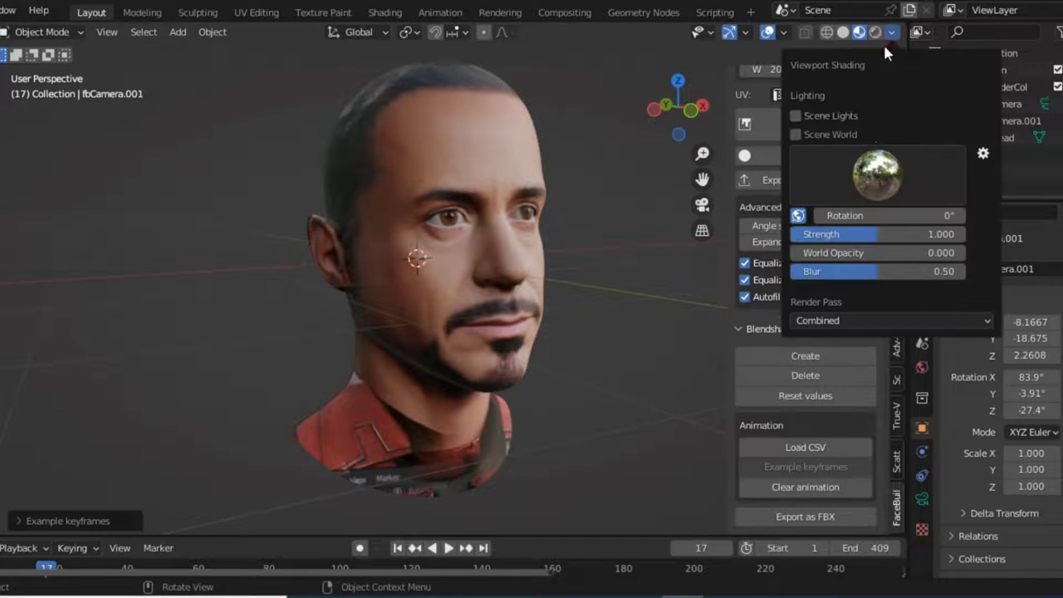
pyautogui.click(797, 115)
pyautogui.moveTo(878, 234); pyautogui.dragTo(964, 234)
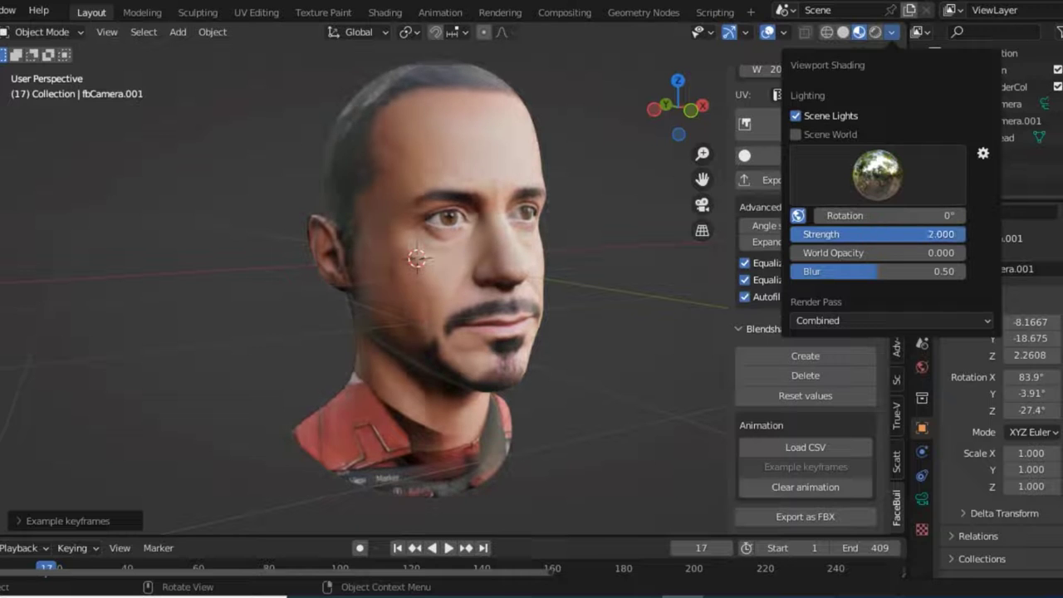
pyautogui.click(879, 186)
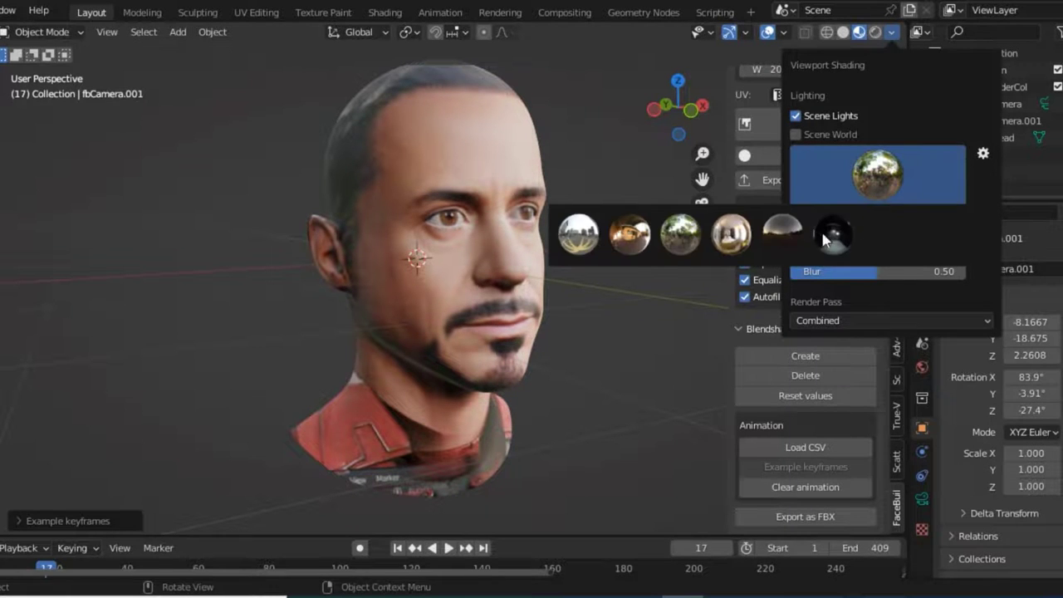
pyautogui.click(579, 232)
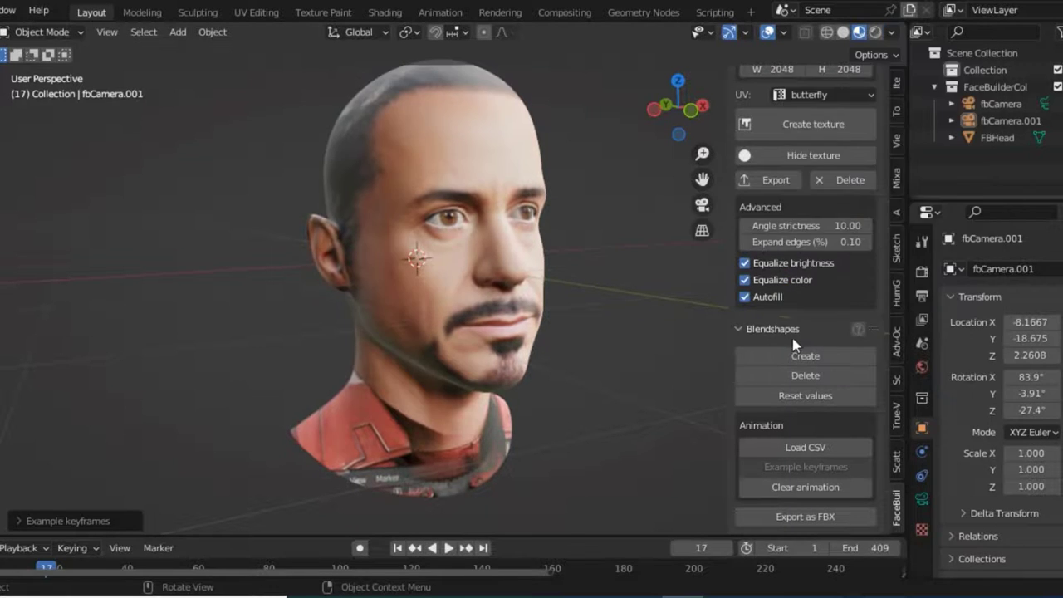
# Hide the viewport overlays and play the facial animation, stopping at frame 46
pyautogui.click(768, 34)
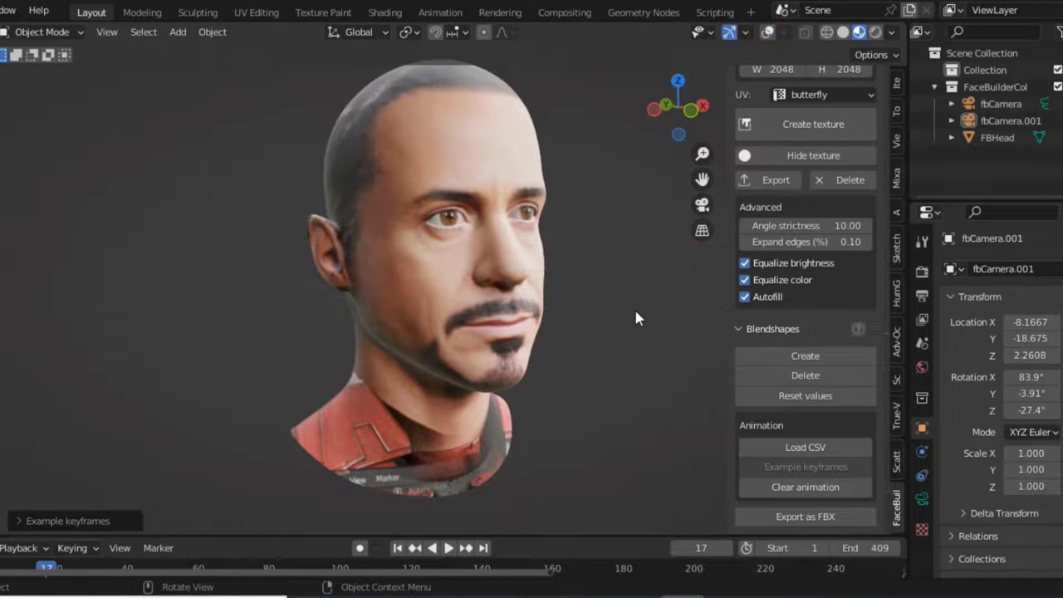
pyautogui.click(449, 549)
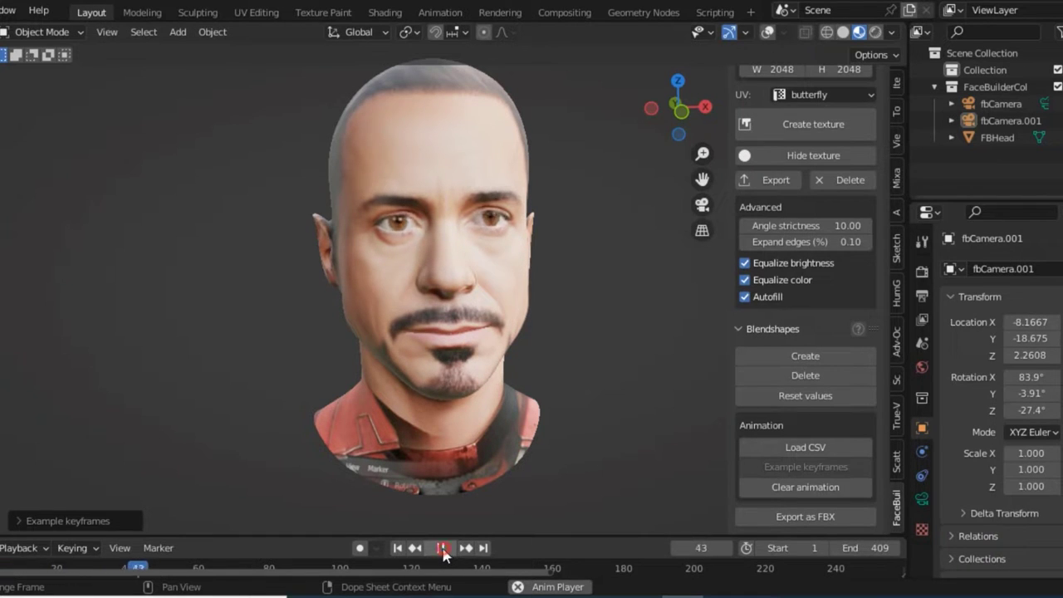
pyautogui.click(442, 548)
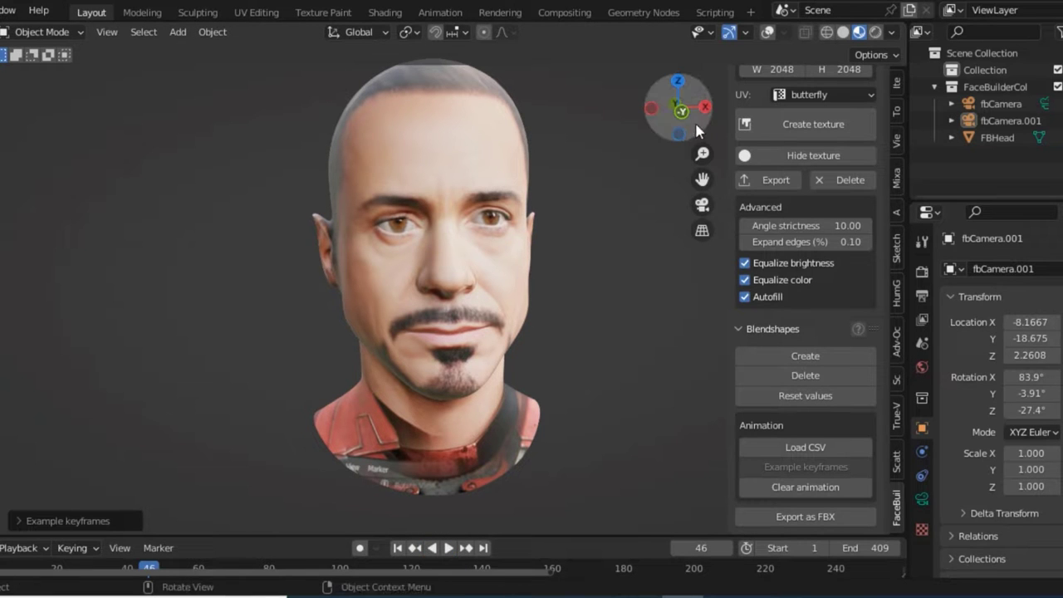
# Orbit below the head, return to a three-quarter view, and zoom in on the face
pyautogui.moveTo(680, 108); pyautogui.dragTo(698, 117)
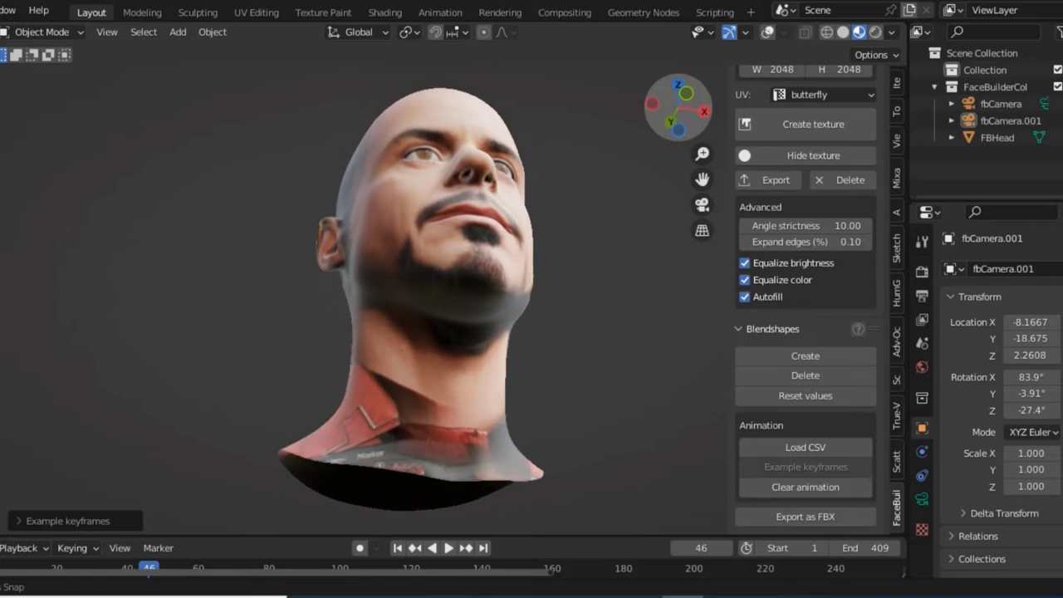
pyautogui.moveTo(432, 291); pyautogui.dragTo(390, 283, button='middle')
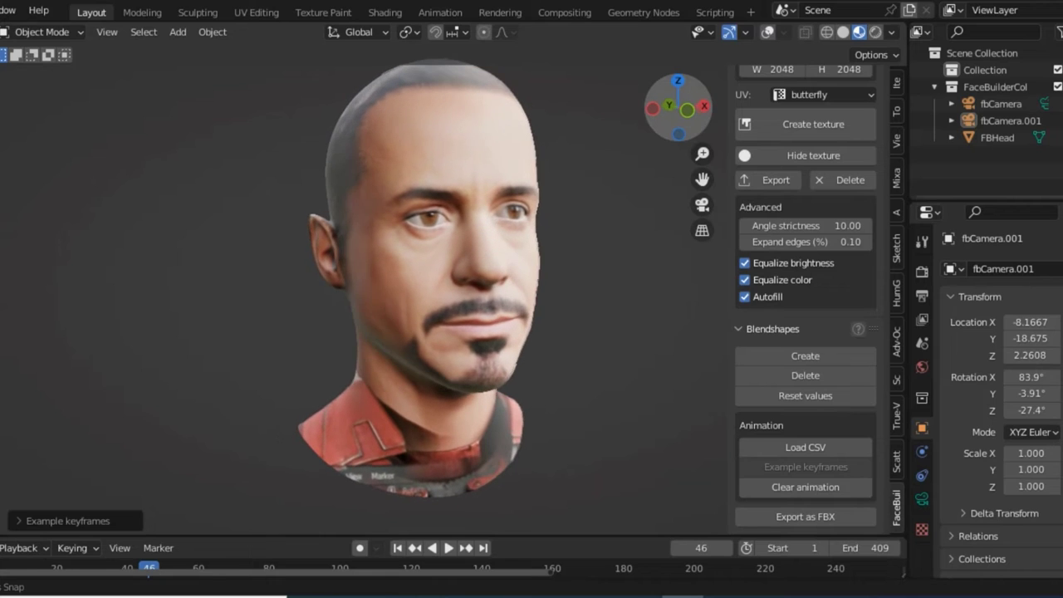
pyautogui.scroll(3, 536, 242)
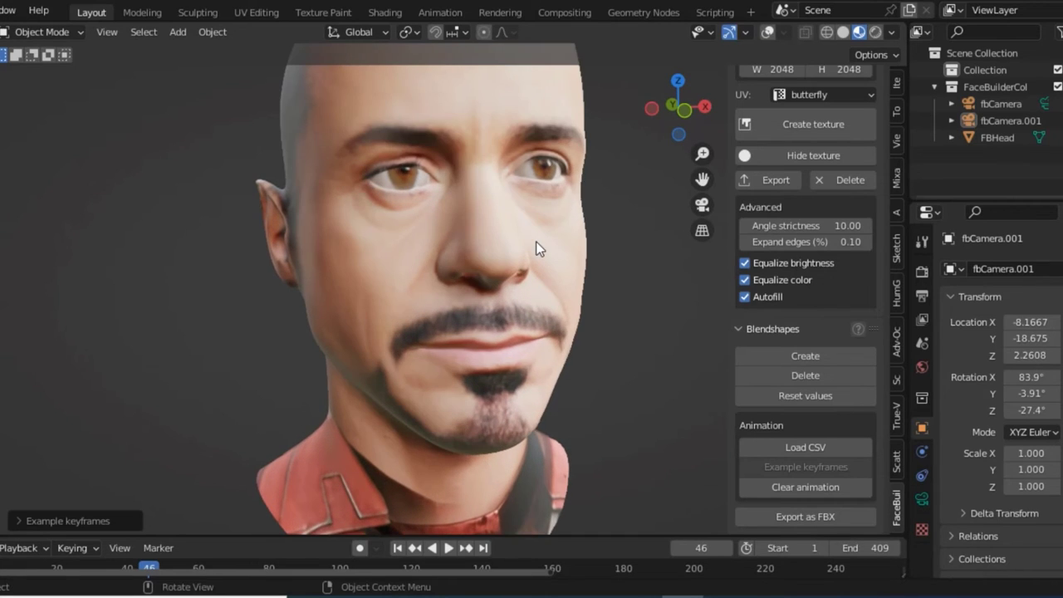